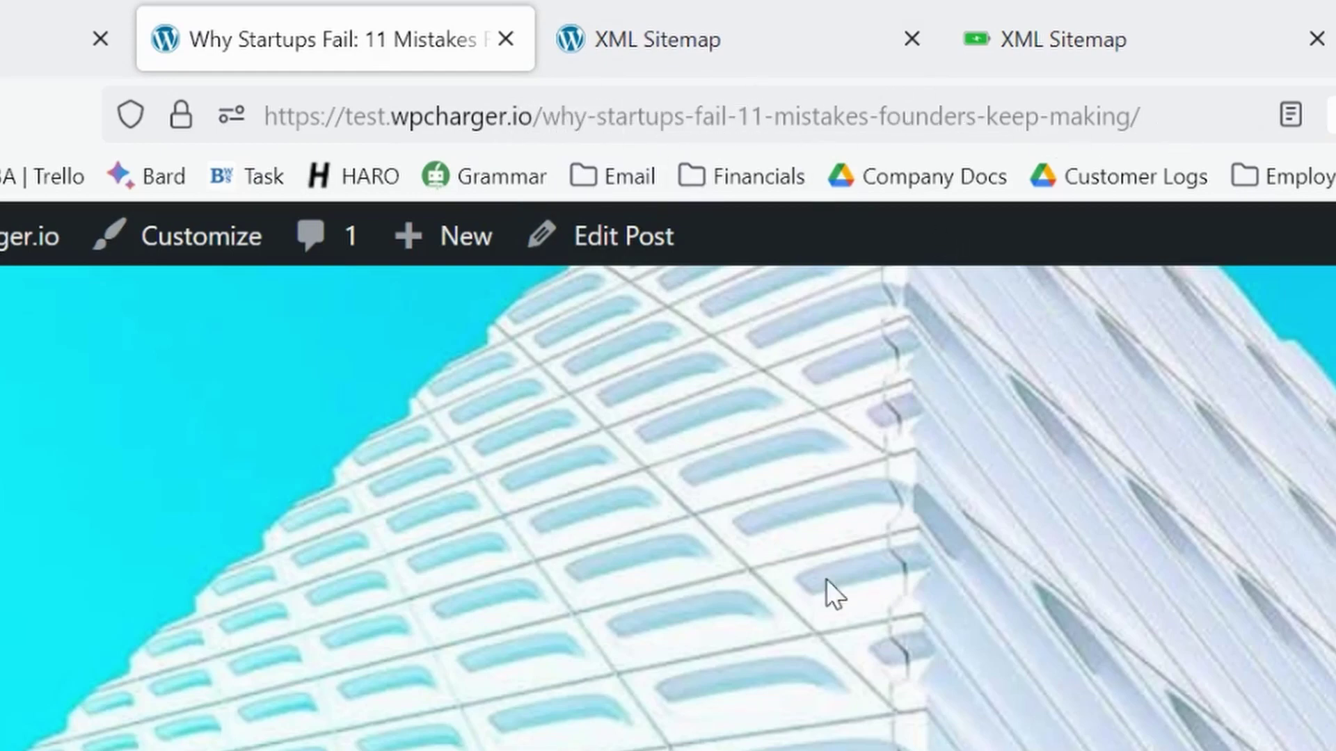
Step: View the test site's Home and Blog pages, and open the "Why Startups Fail: 11 Mistakes Founders Keep Making" post
scroll(822, 591, up, 5)
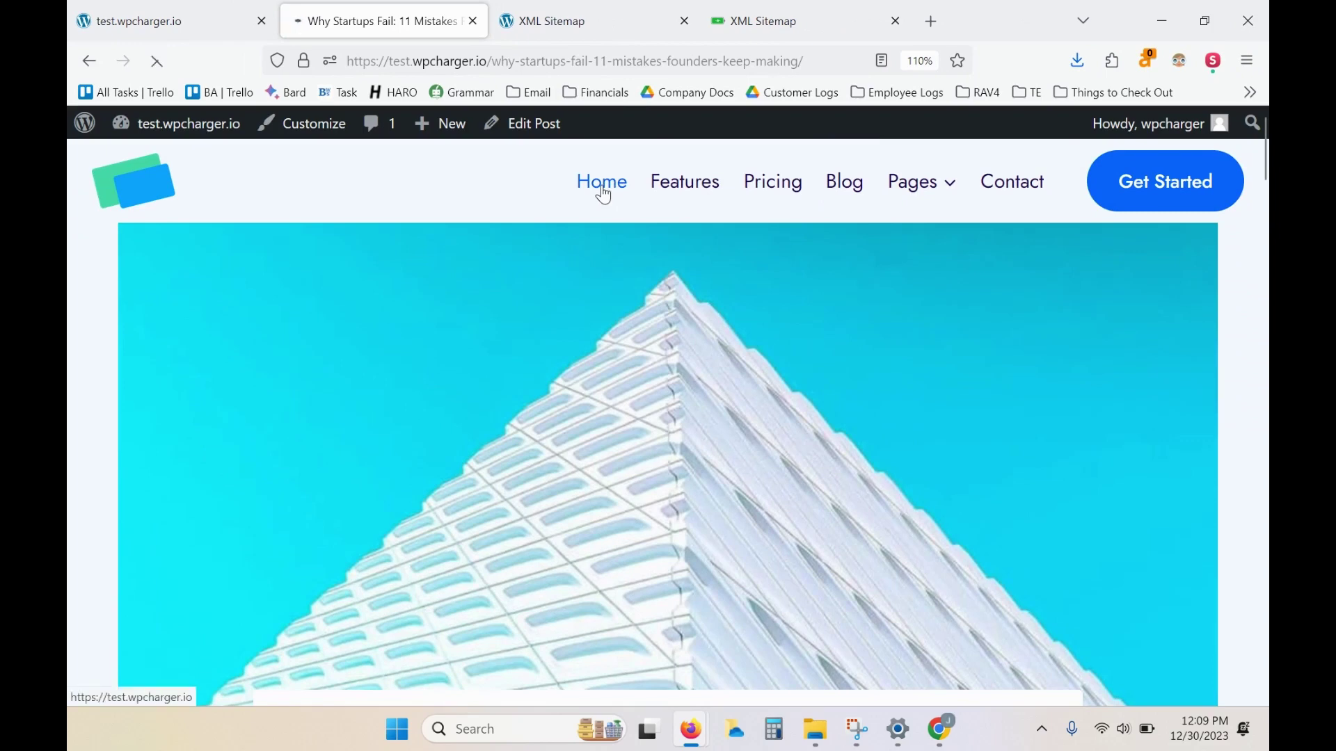
click(694, 298)
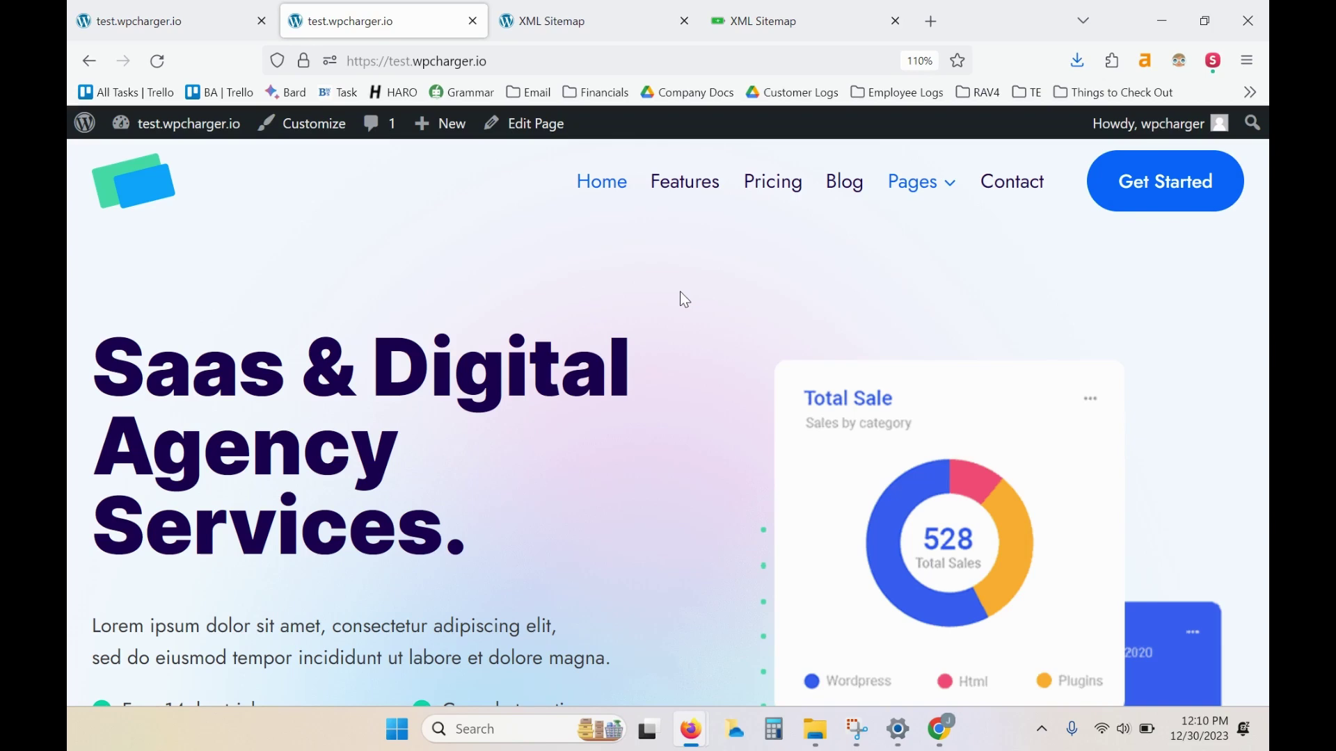
click(839, 187)
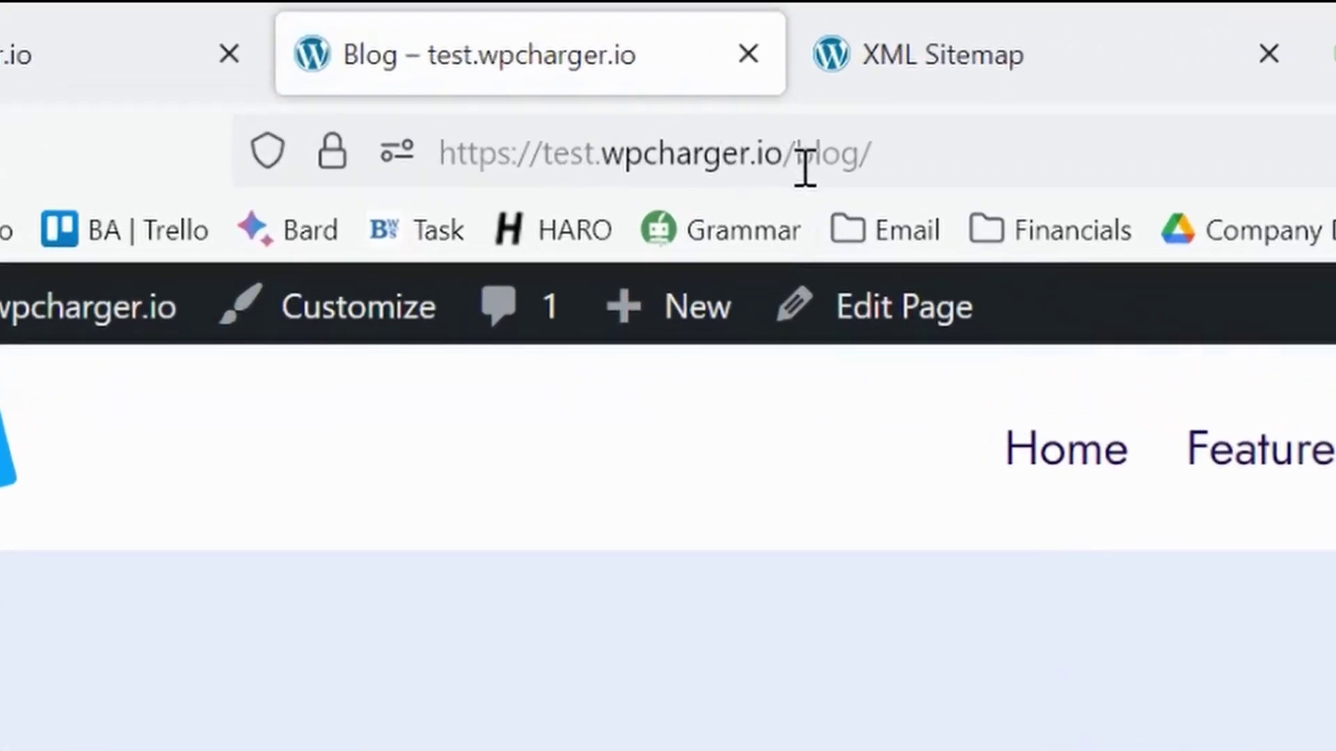
scroll(828, 689, down, 5)
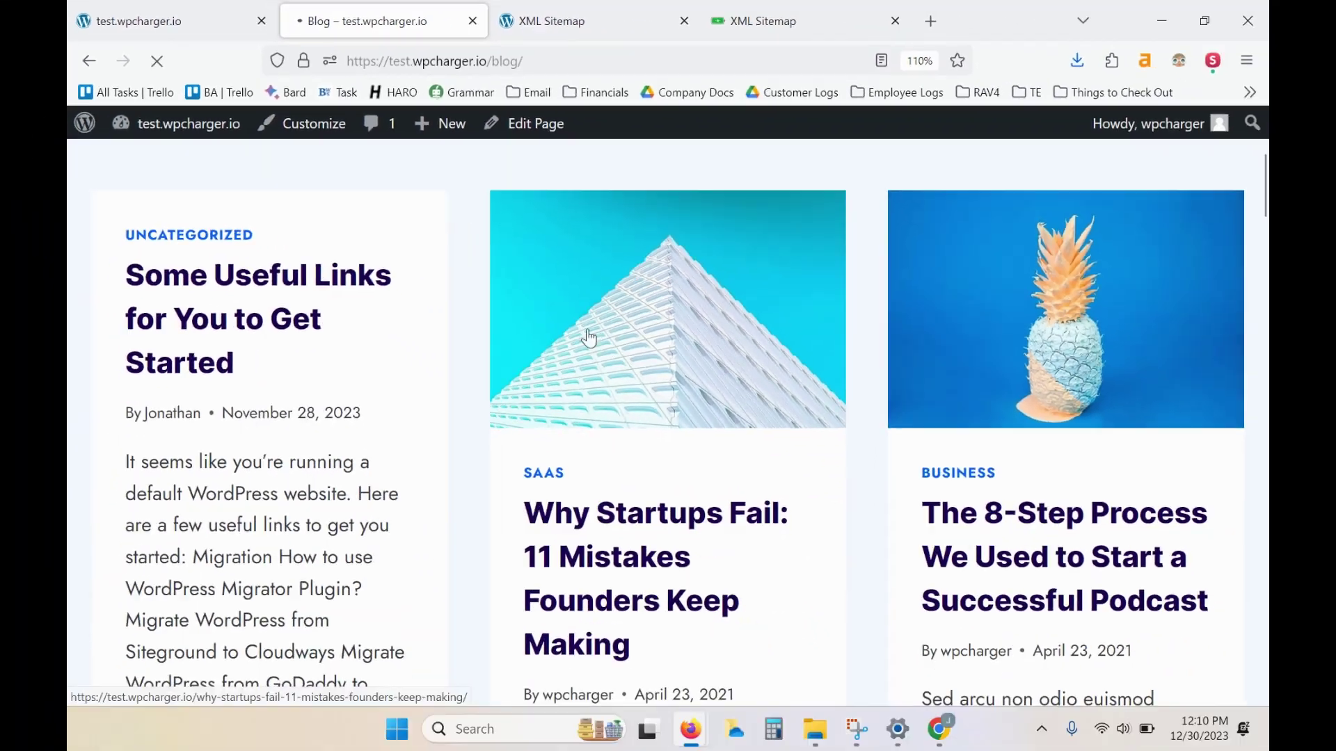
click(589, 339)
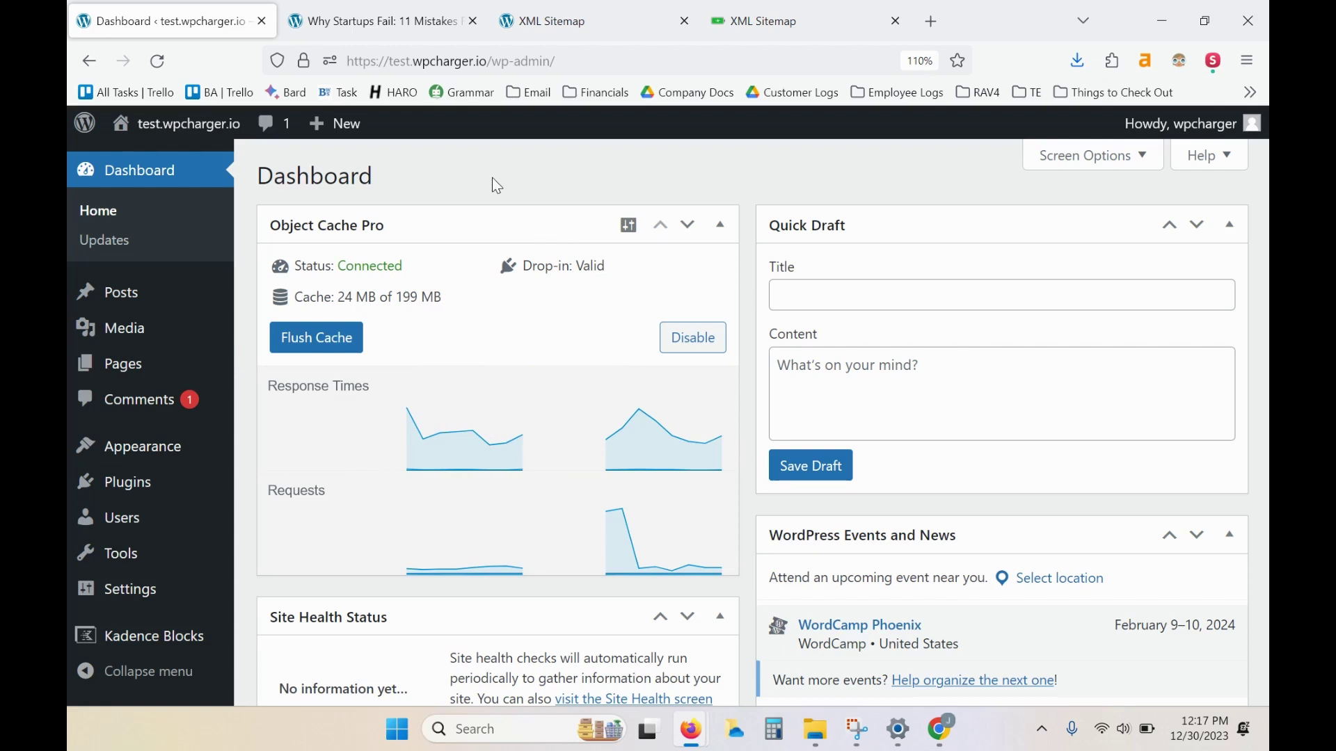
Step: Find the Redirection plugin that manages 301 redirects and tracks 404 errors by searching "redirection", and install and activate it
mouse_move(150, 483)
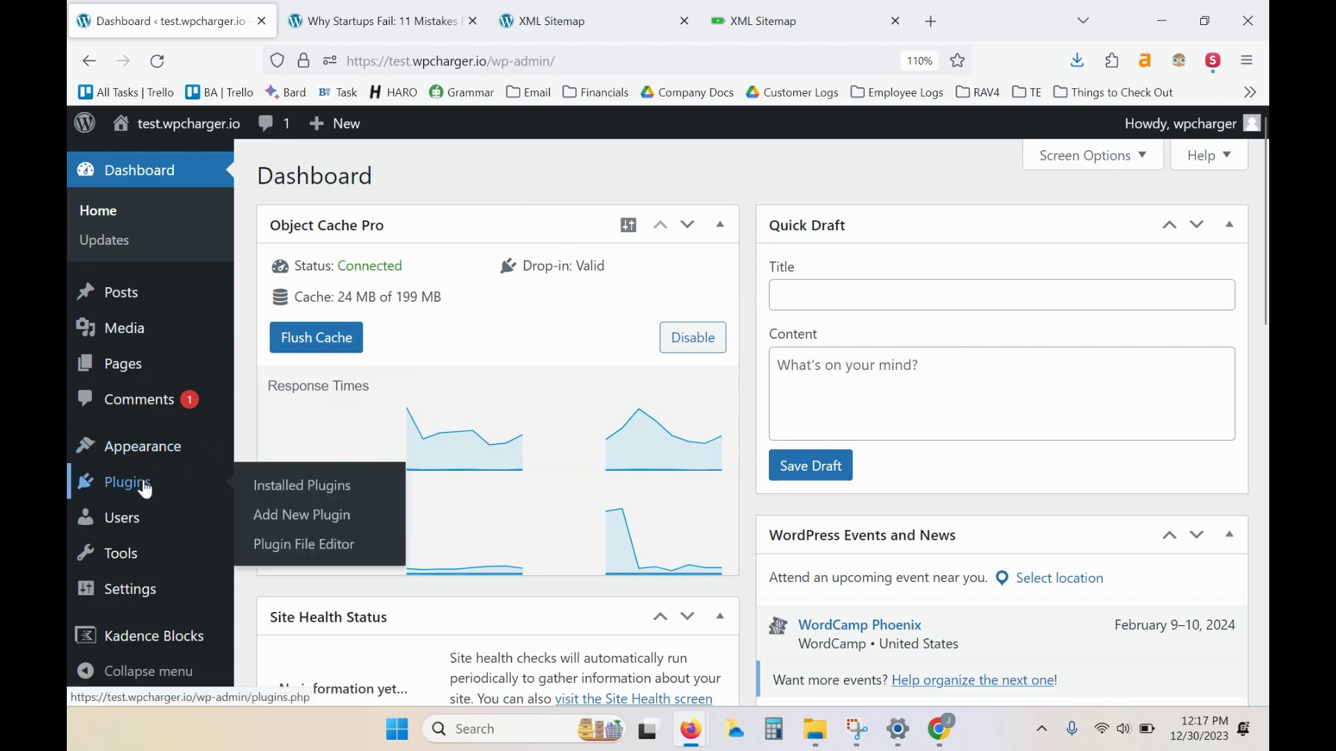
click(324, 528)
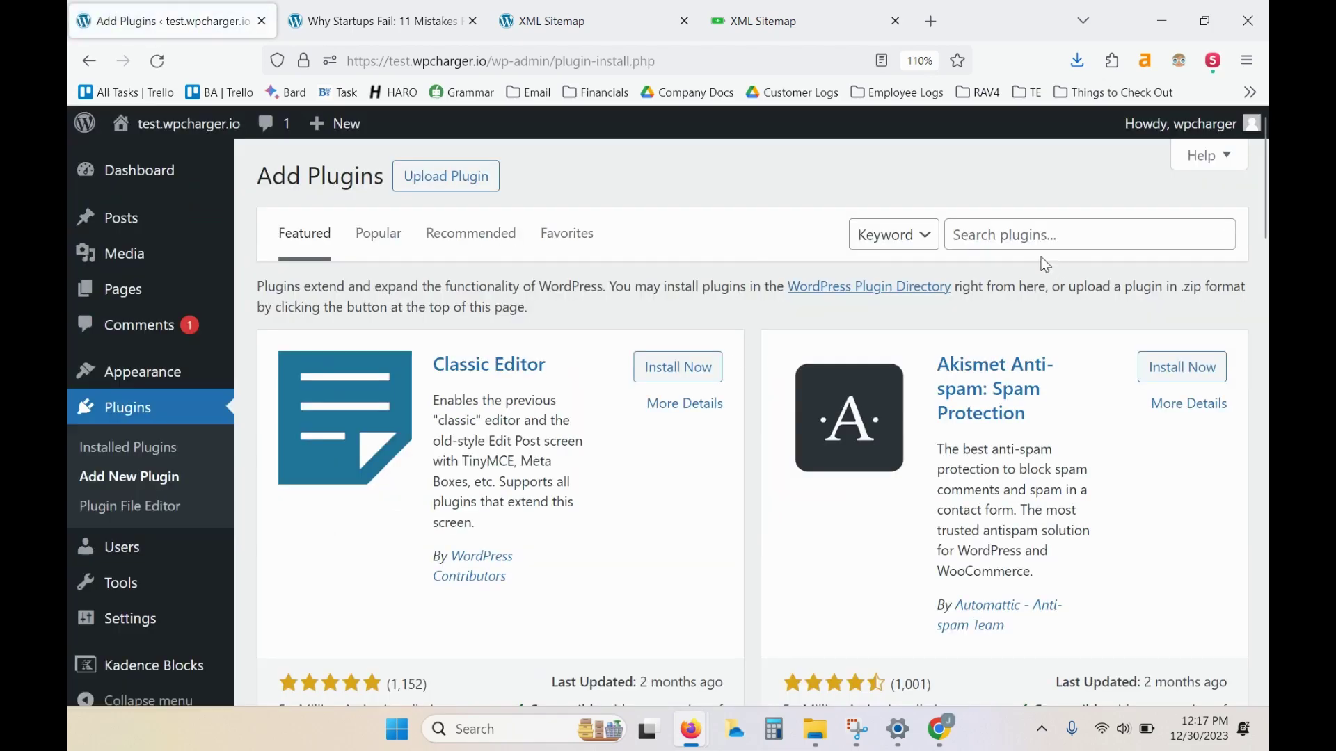
click(1004, 236)
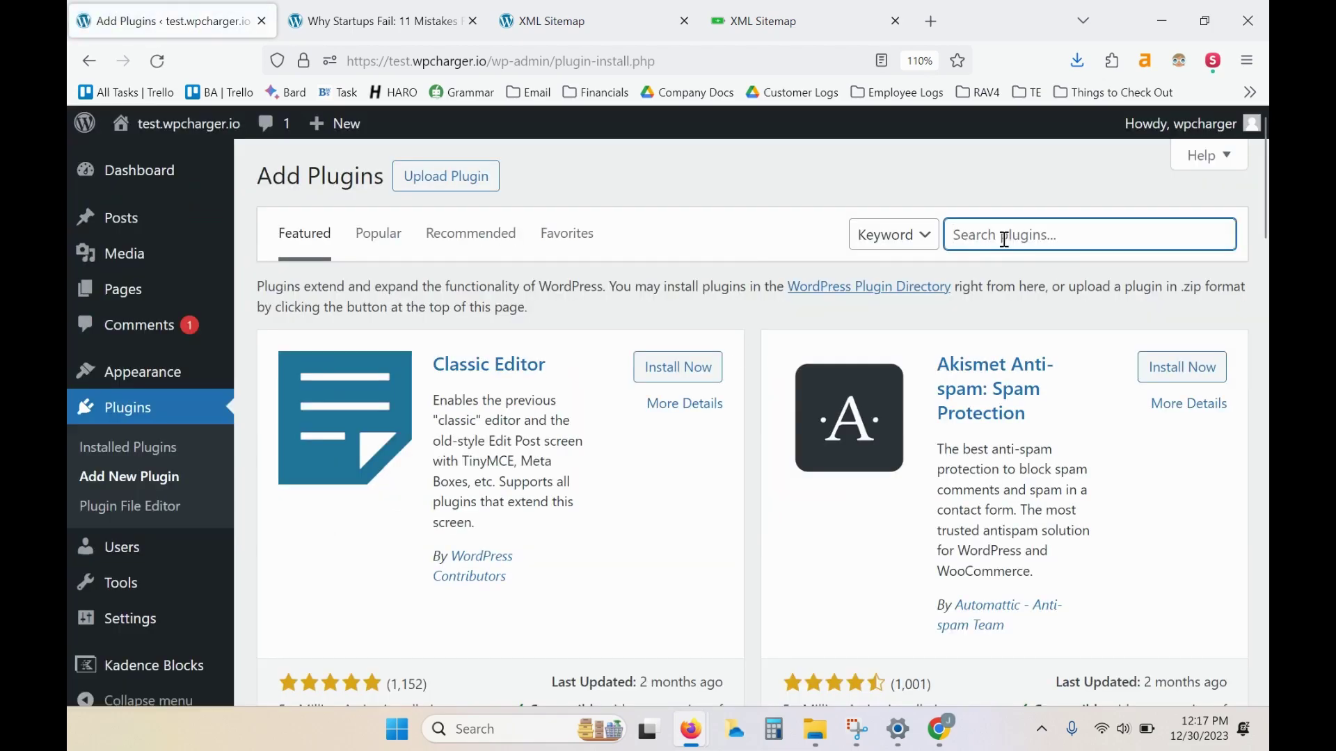
text(redirection)
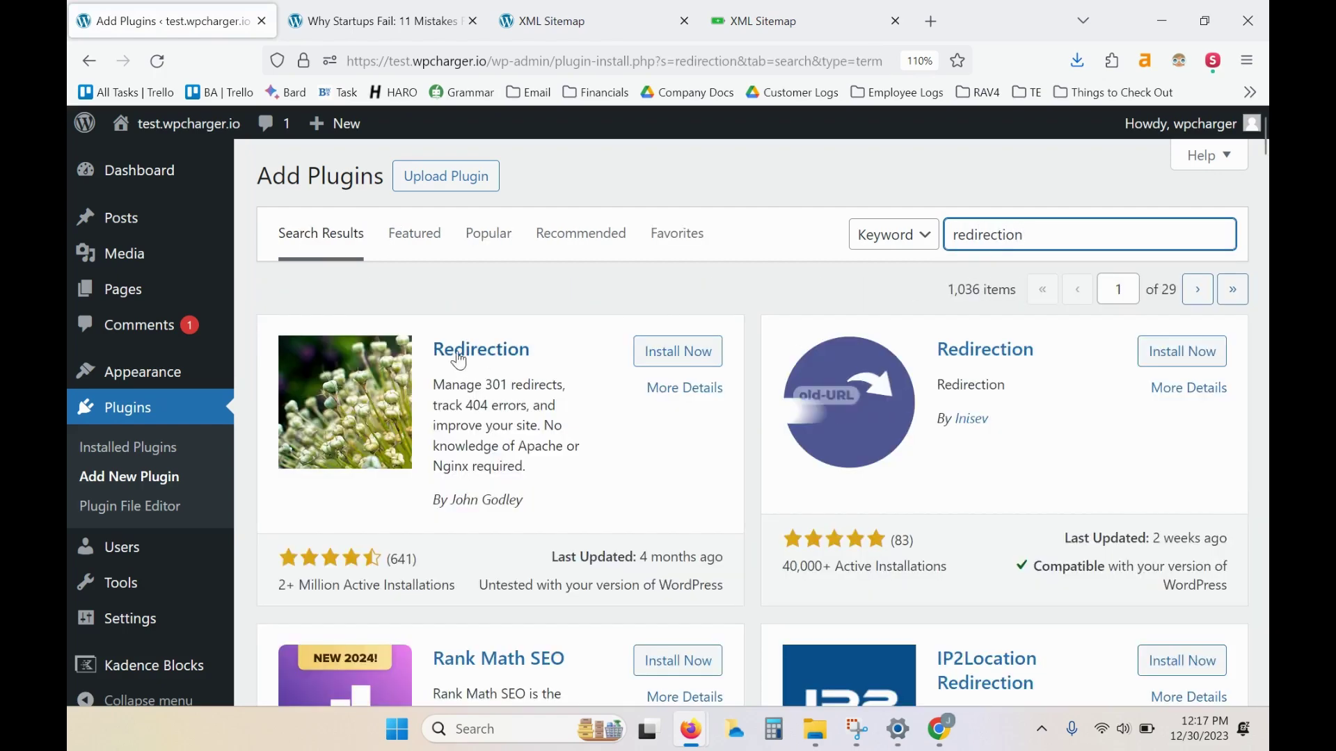
click(689, 360)
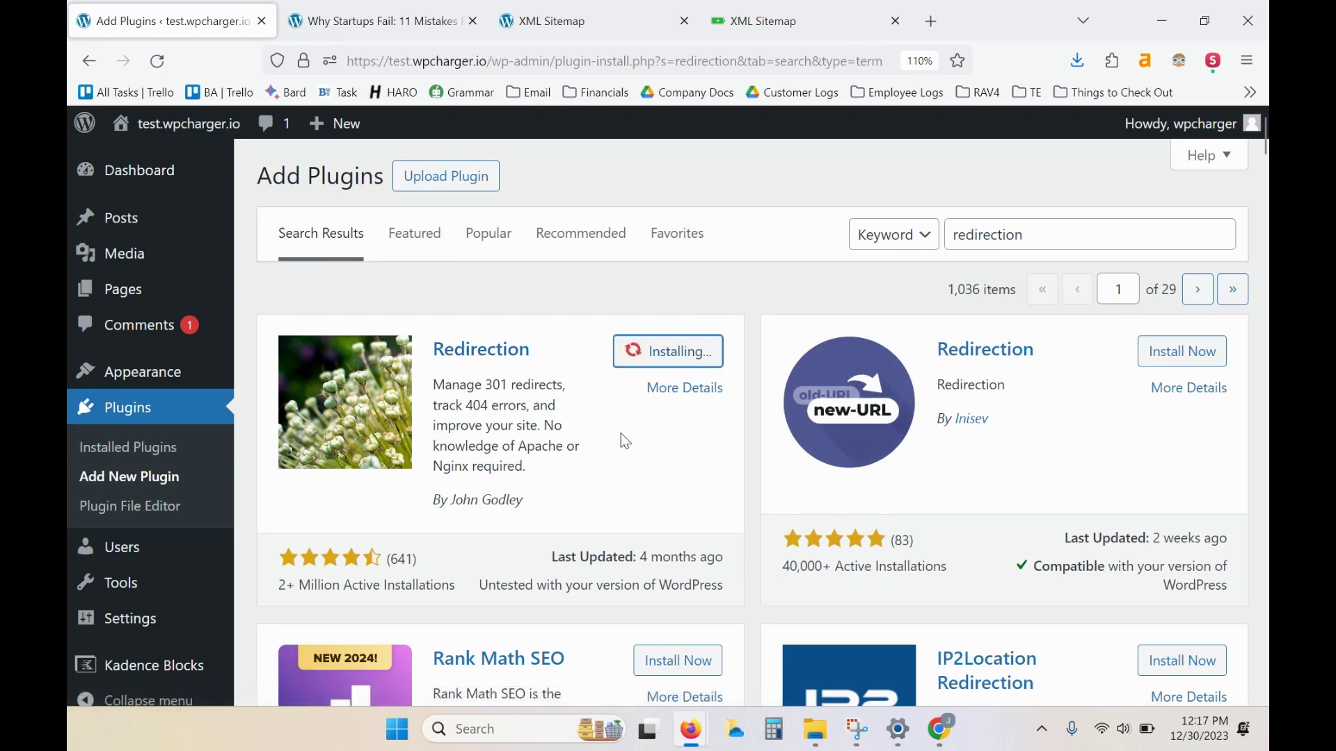
click(688, 352)
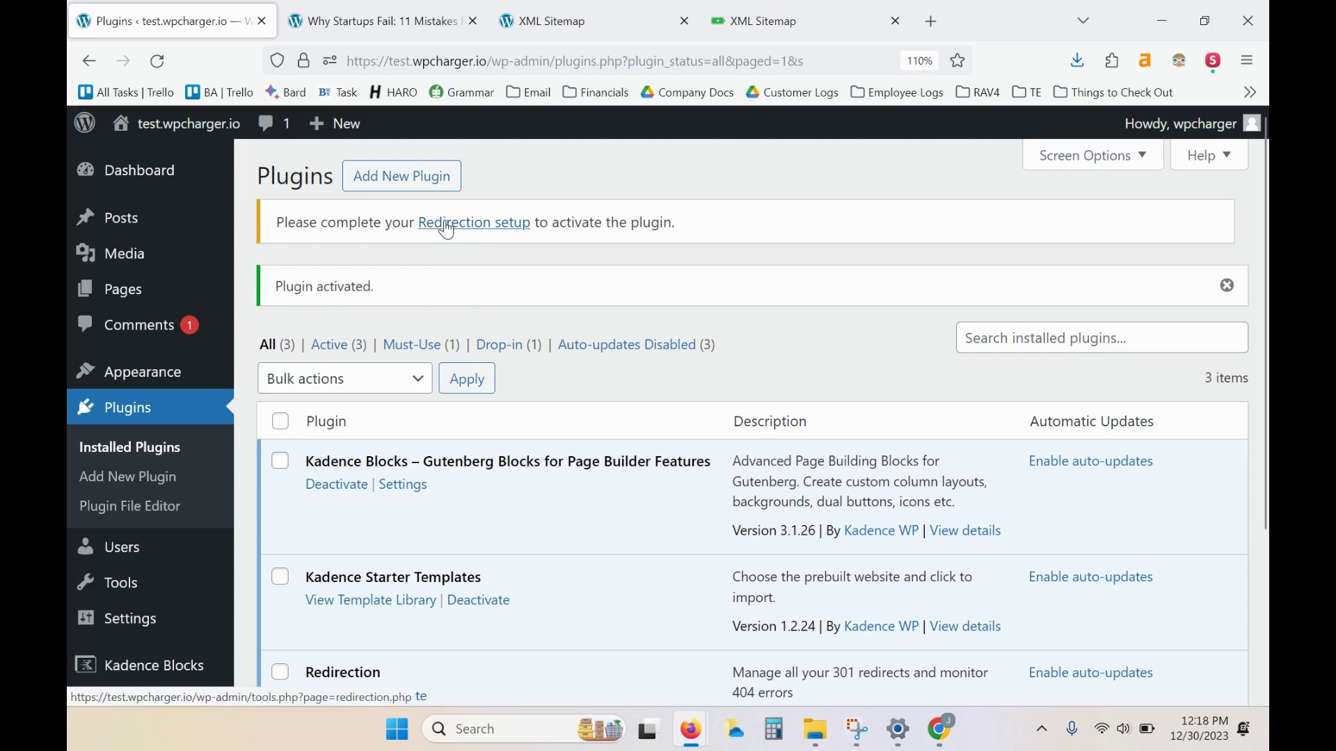
Step: Open the Redirection plugin's setup and start the guided setup rather than the manual one
click(450, 224)
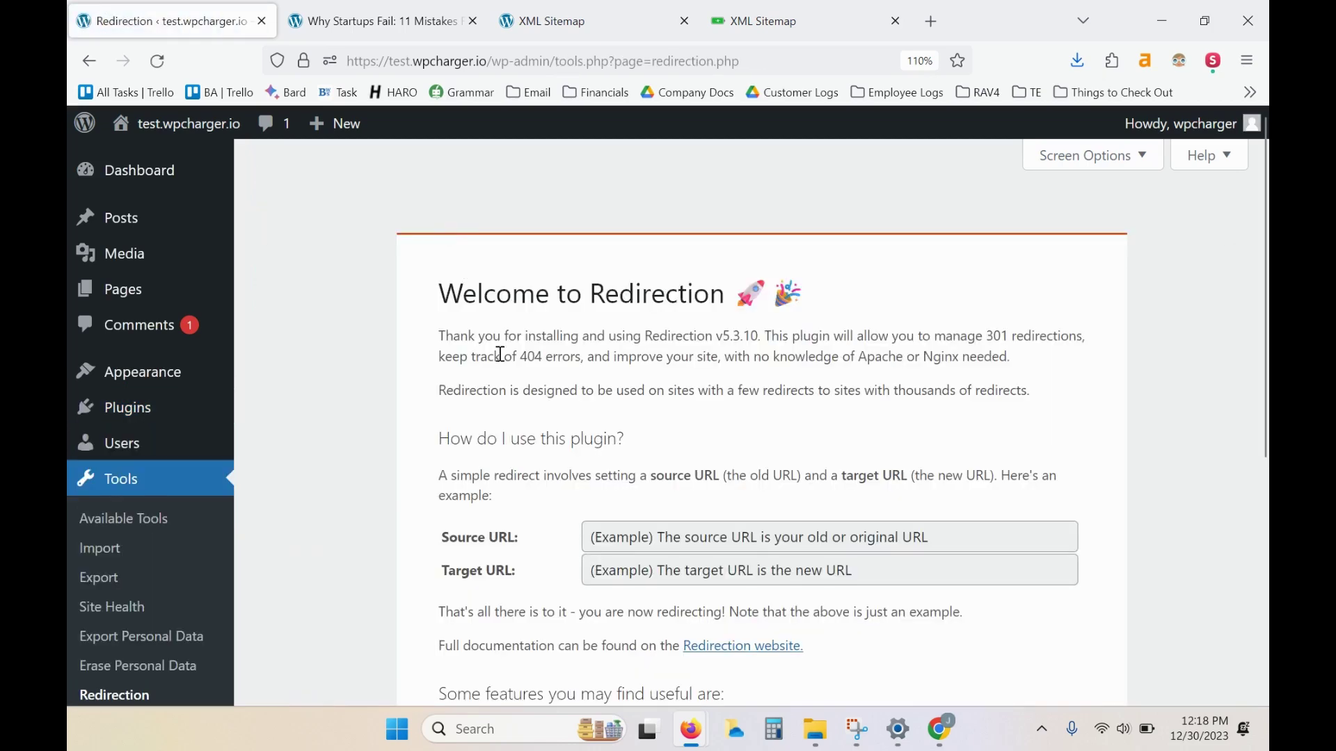
scroll(498, 353, down, 2)
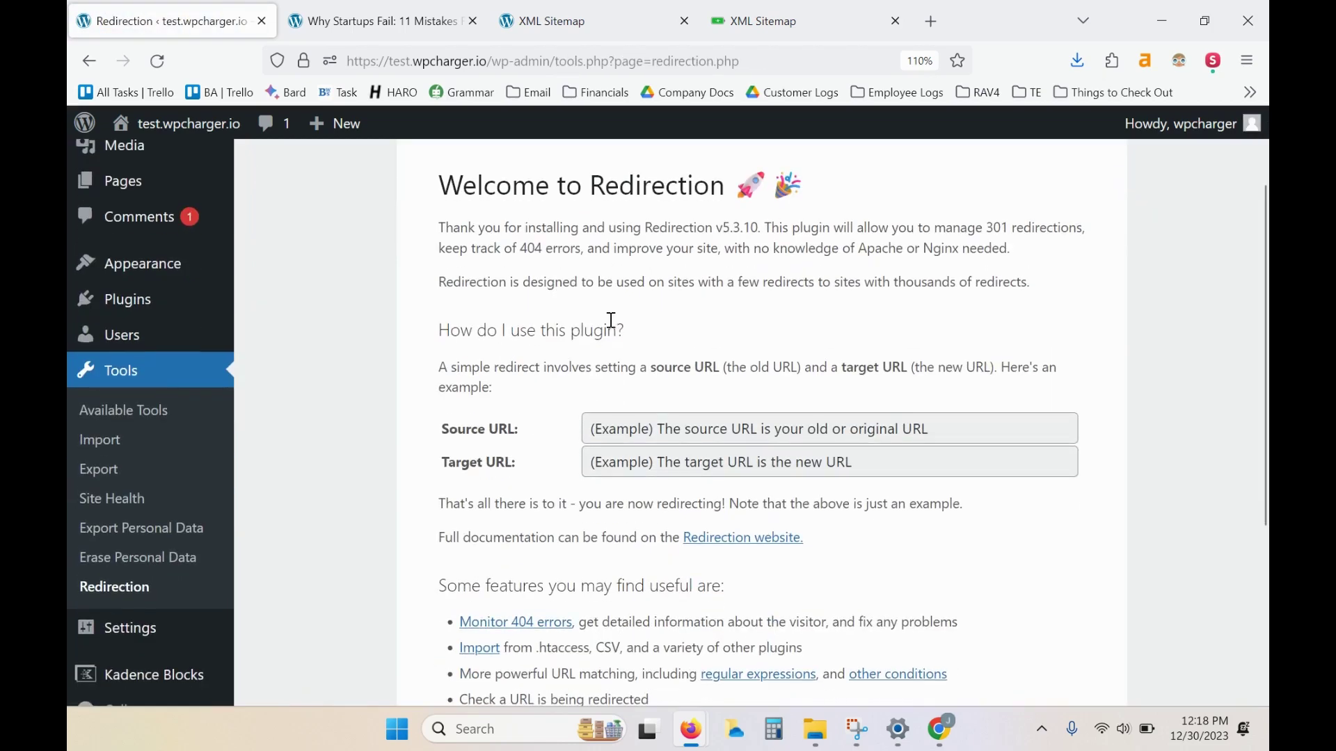
scroll(611, 321, down, 4)
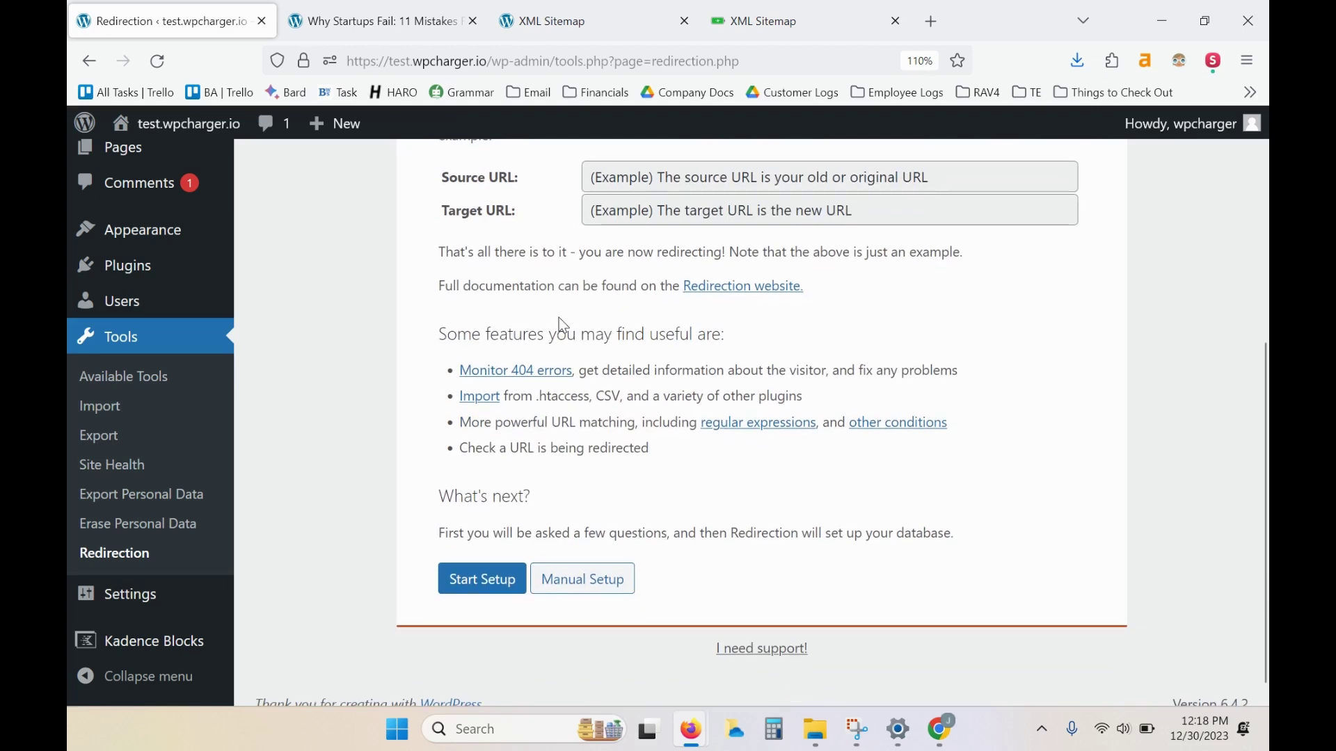
scroll(558, 317, down, 1)
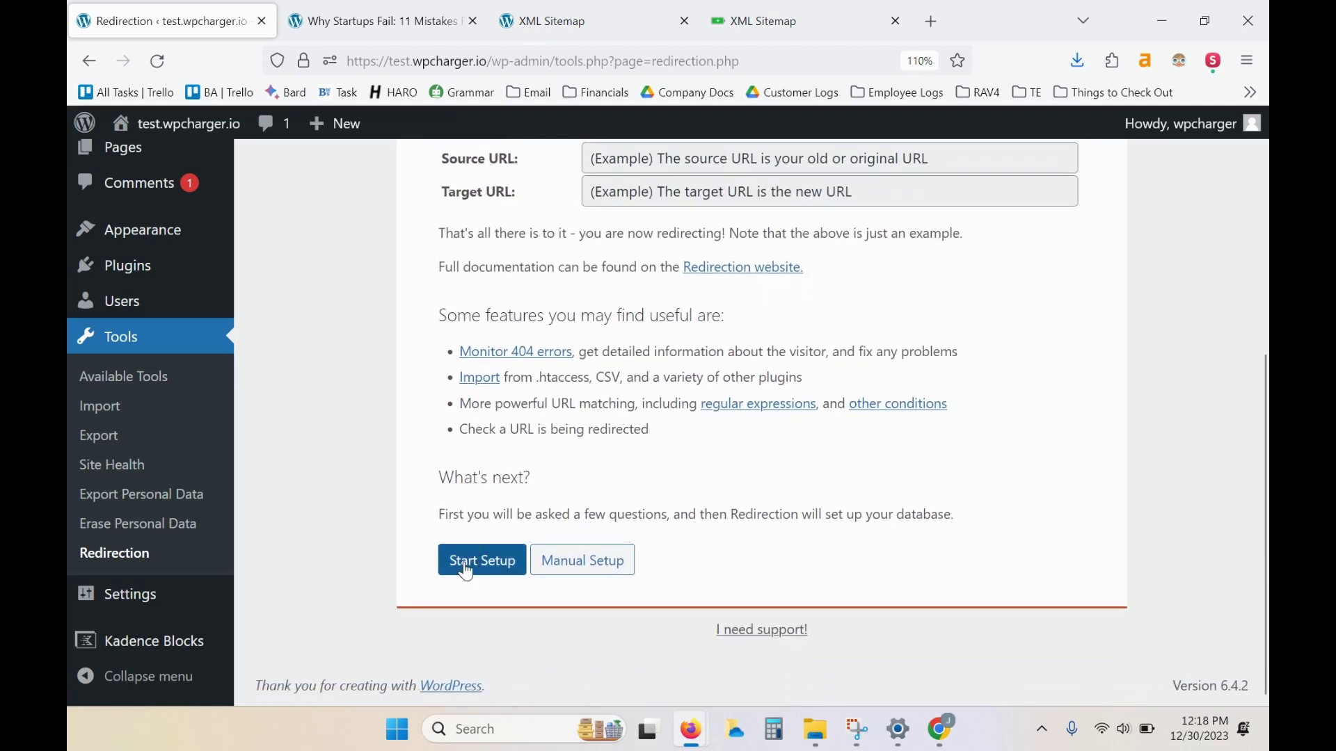
click(466, 572)
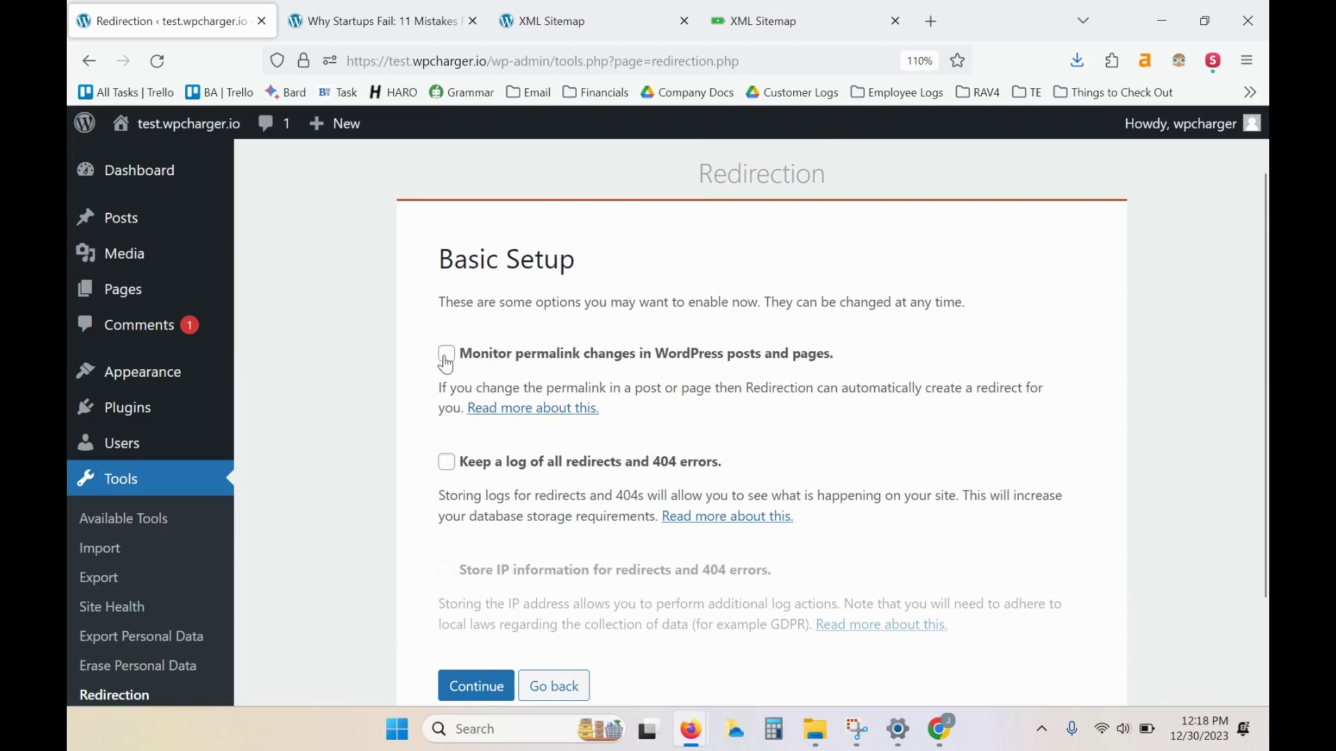
Step: Enable monitoring of permalink changes and logging of all redirects and 404 errors, and continue past the basic setup
click(446, 353)
click(448, 462)
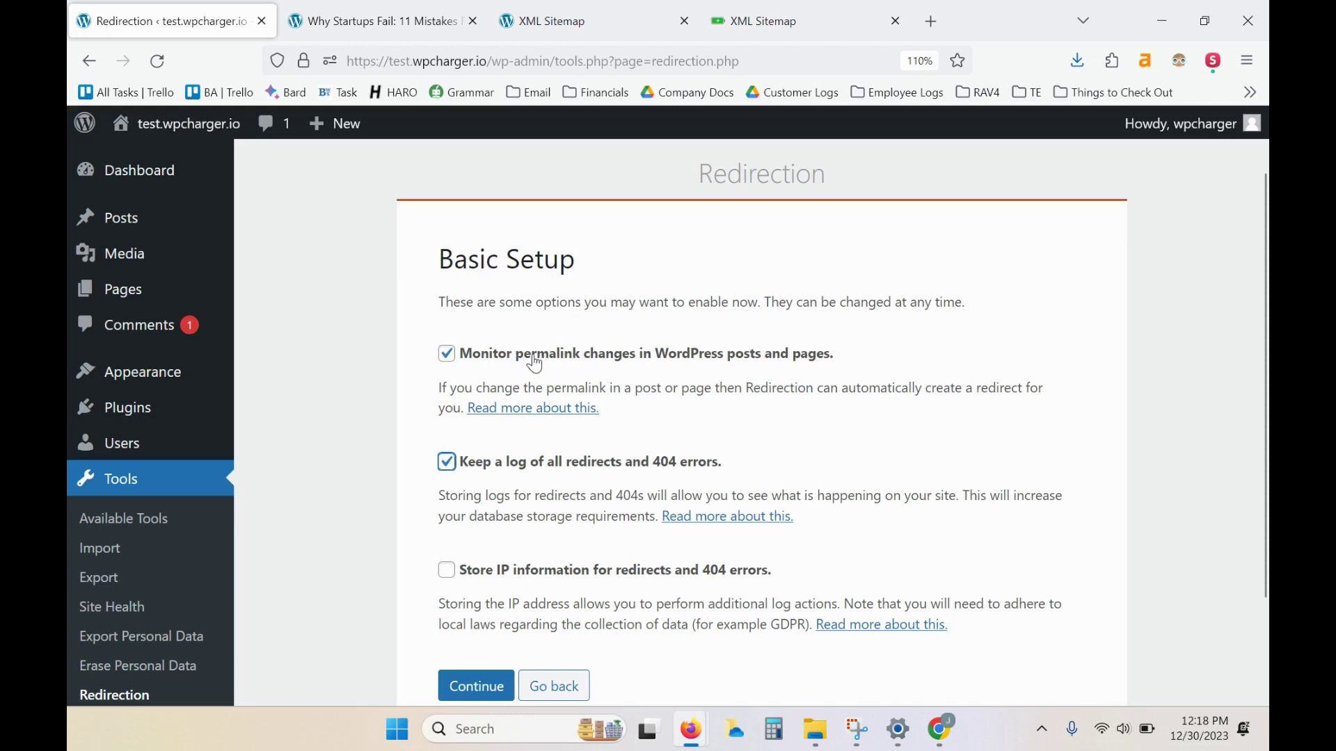
scroll(535, 363, down, 1)
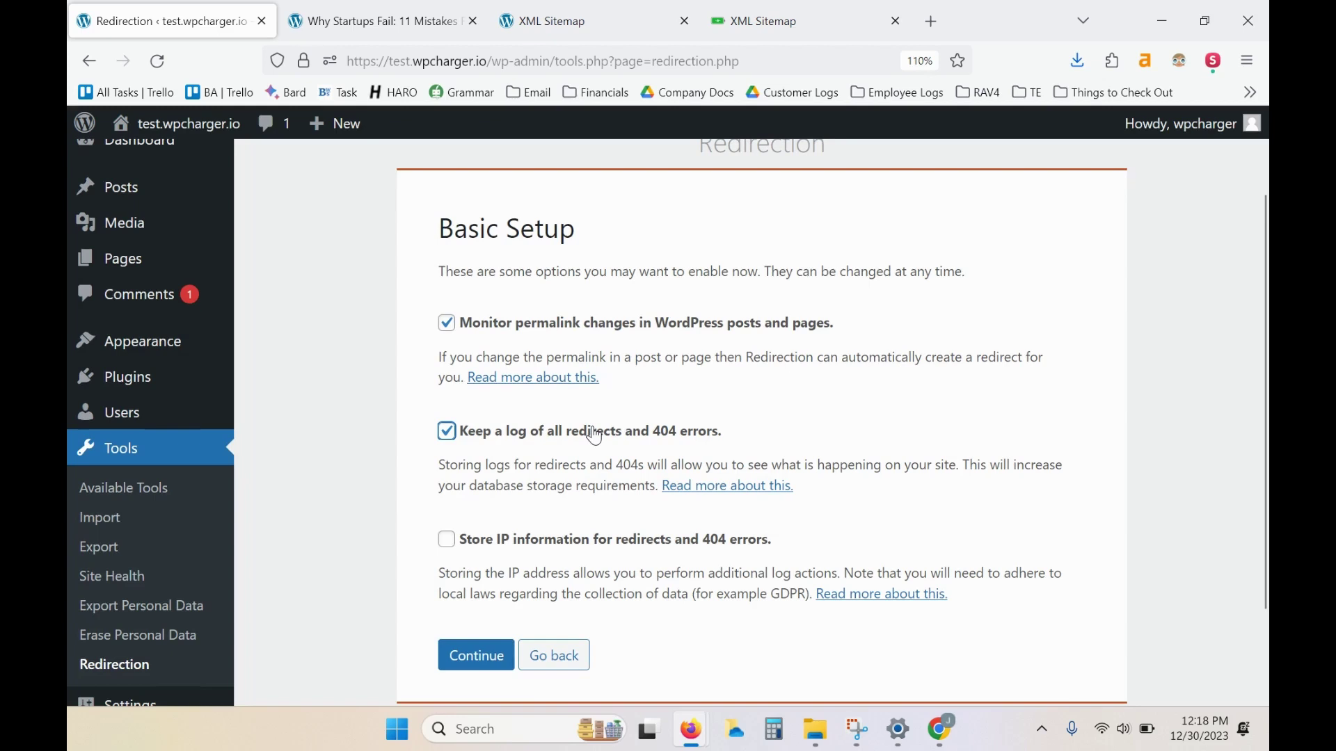
scroll(594, 436, down, 1)
click(471, 641)
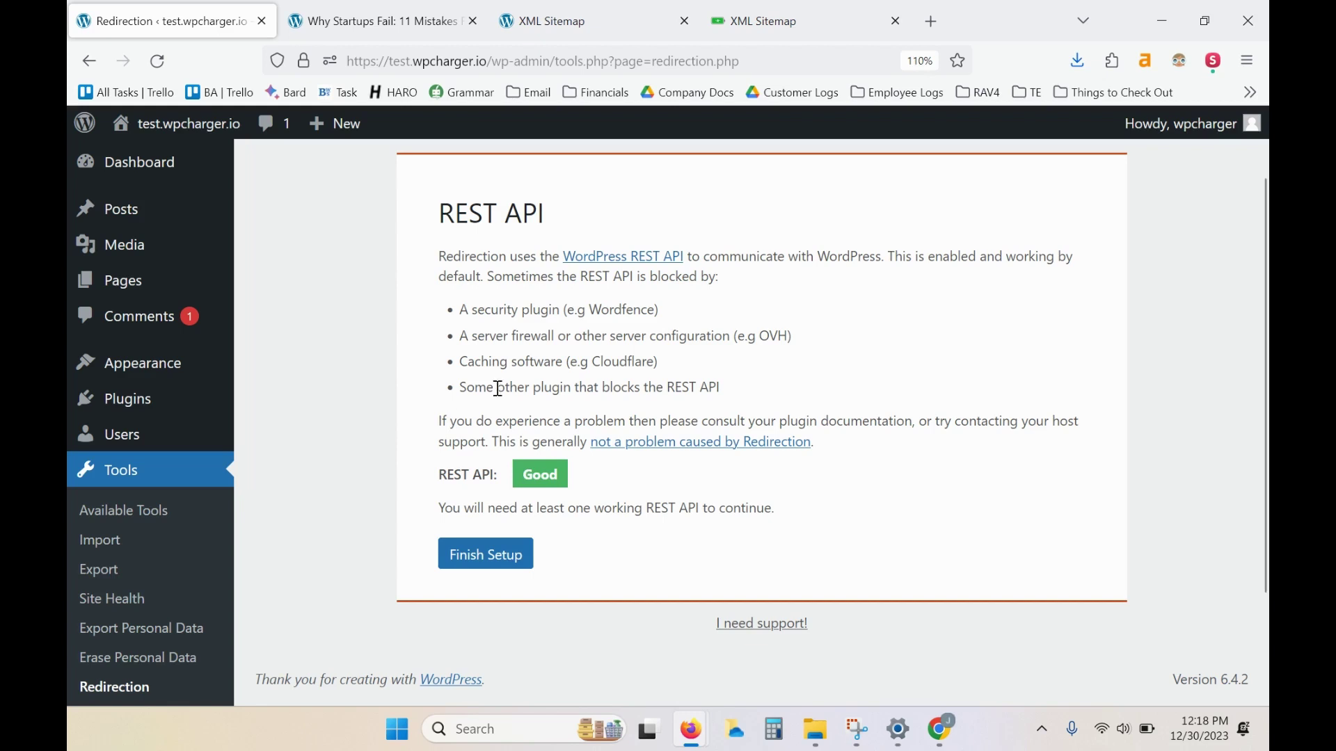
Step: Finish the Redirection setup past the REST API check and proceed to the plugin's redirects page
scroll(496, 384, down, 1)
click(487, 549)
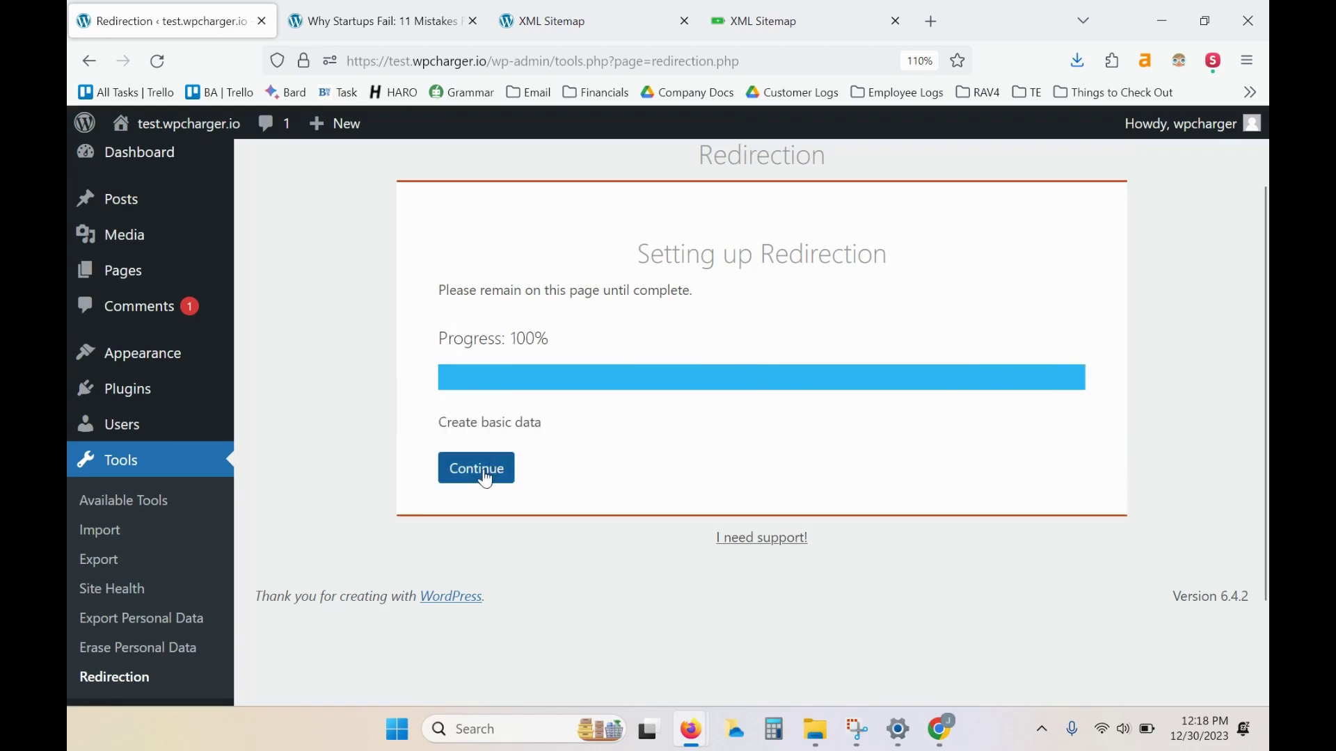
click(483, 472)
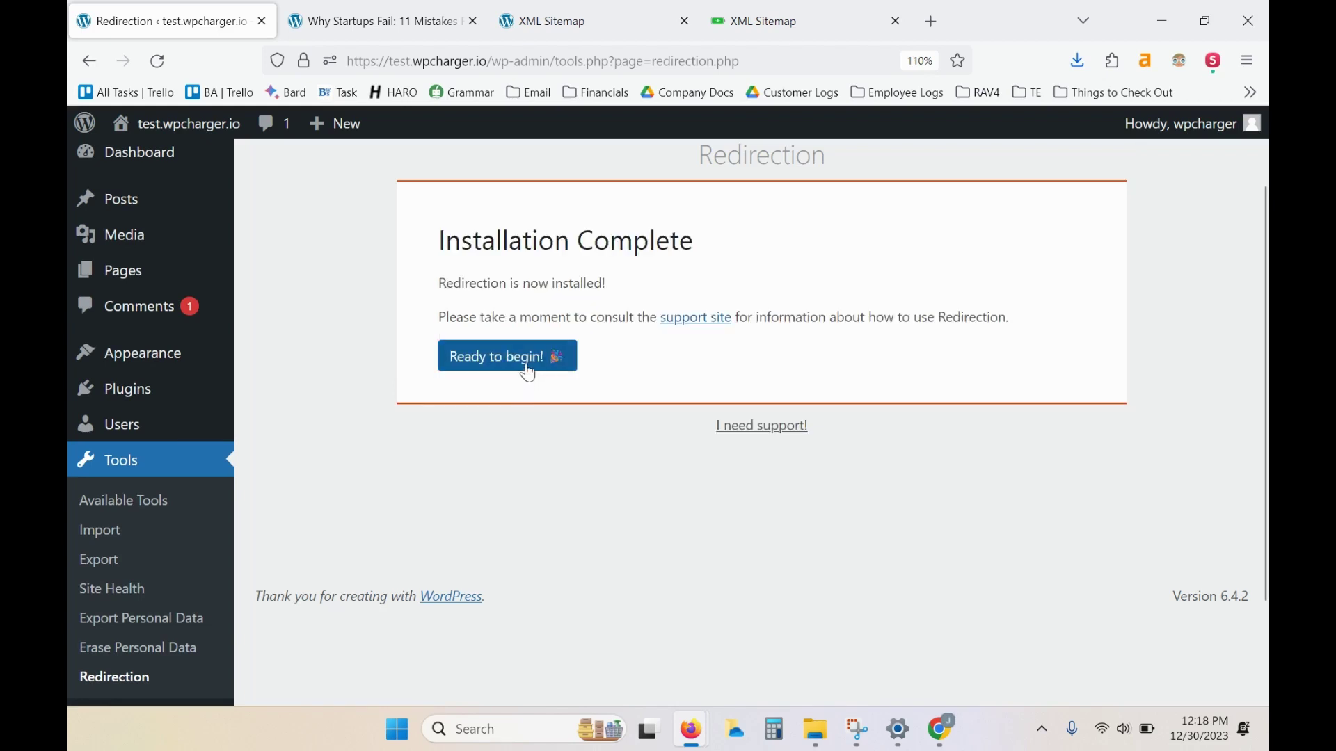
click(500, 366)
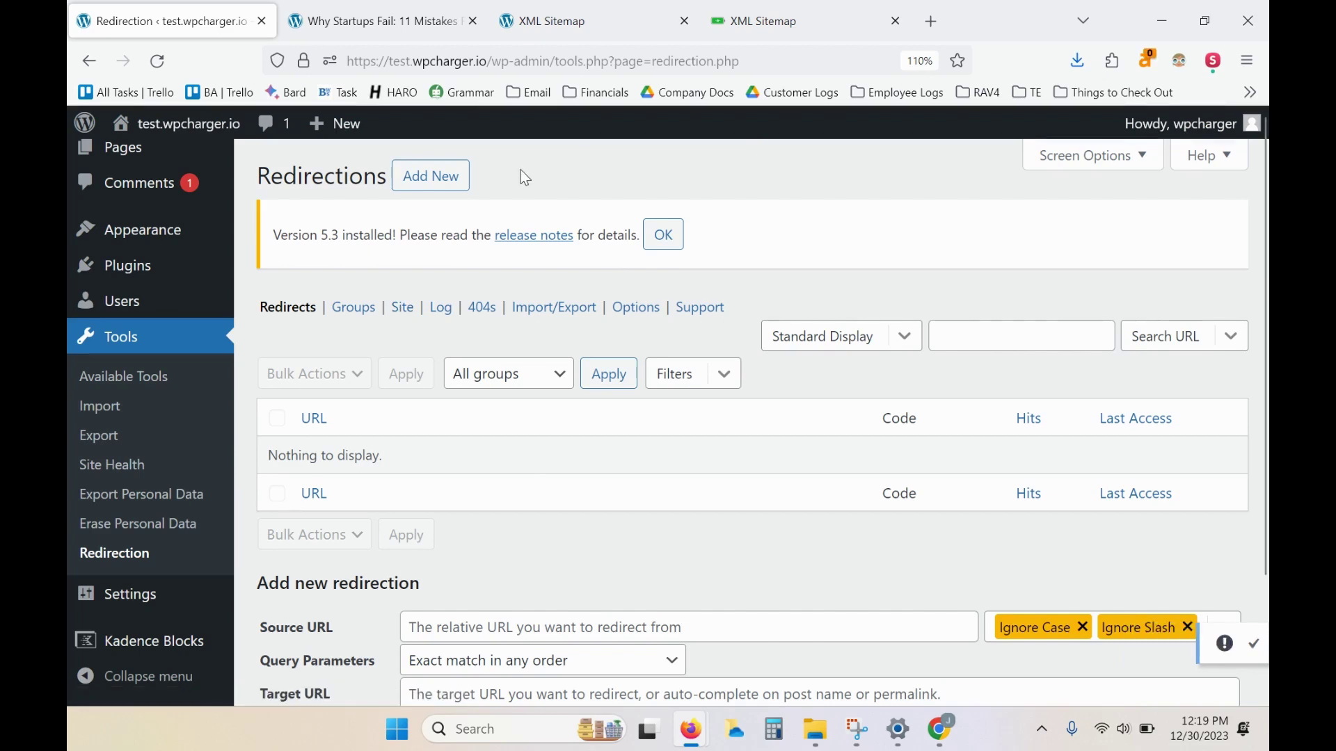
click(571, 9)
click(505, 62)
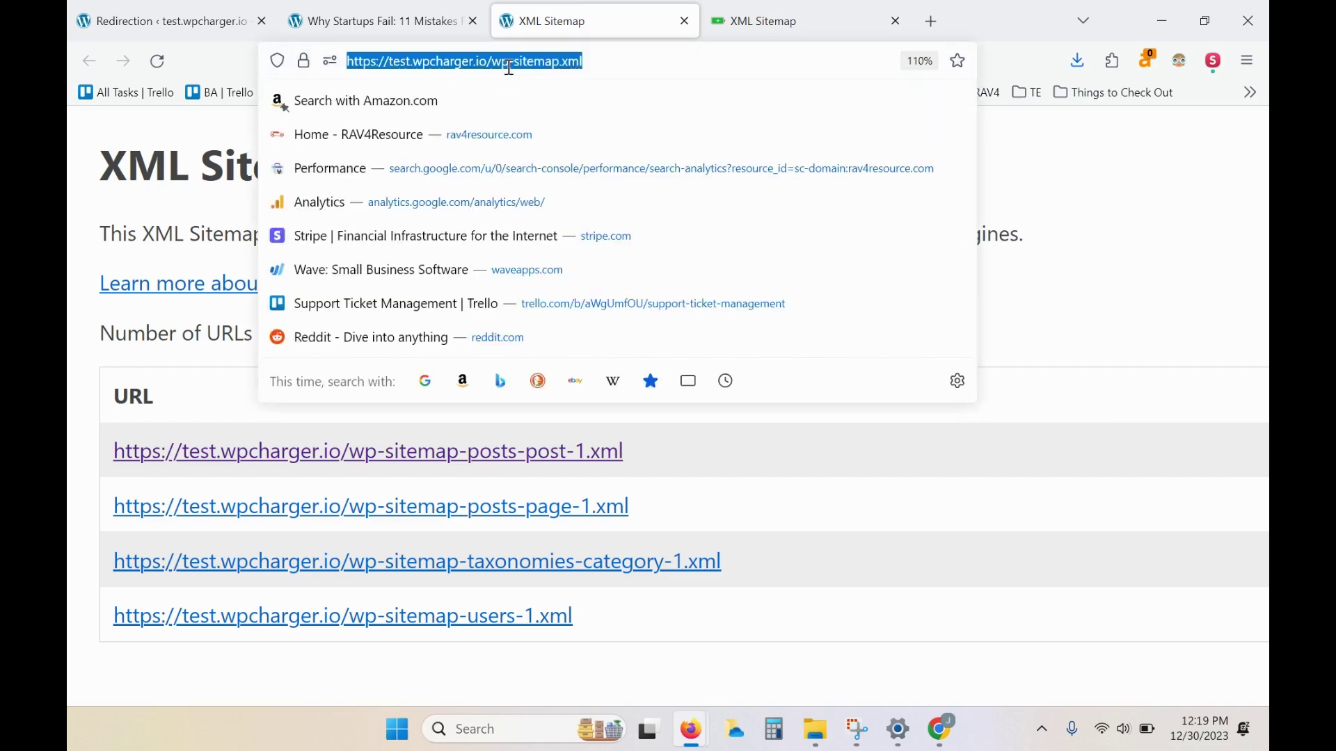
drag(618, 61, 492, 64)
text(si)
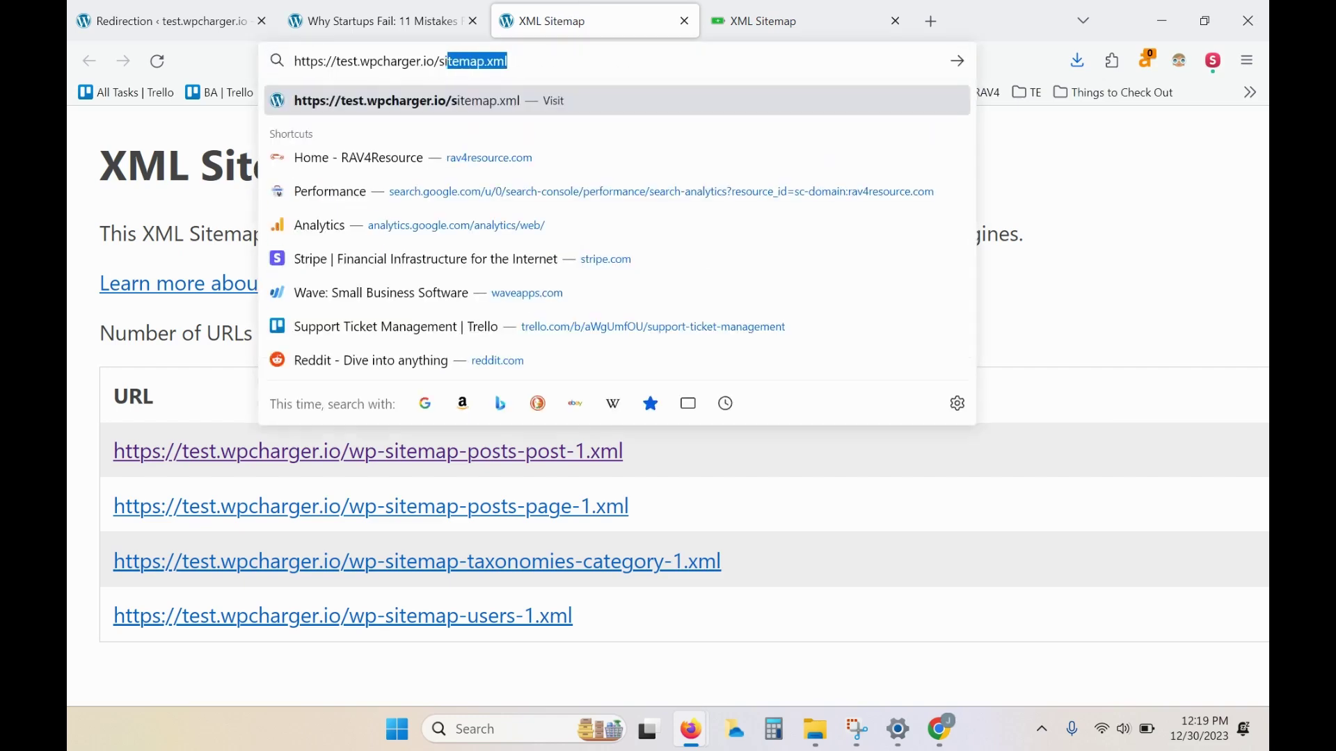
text(temap.xml)
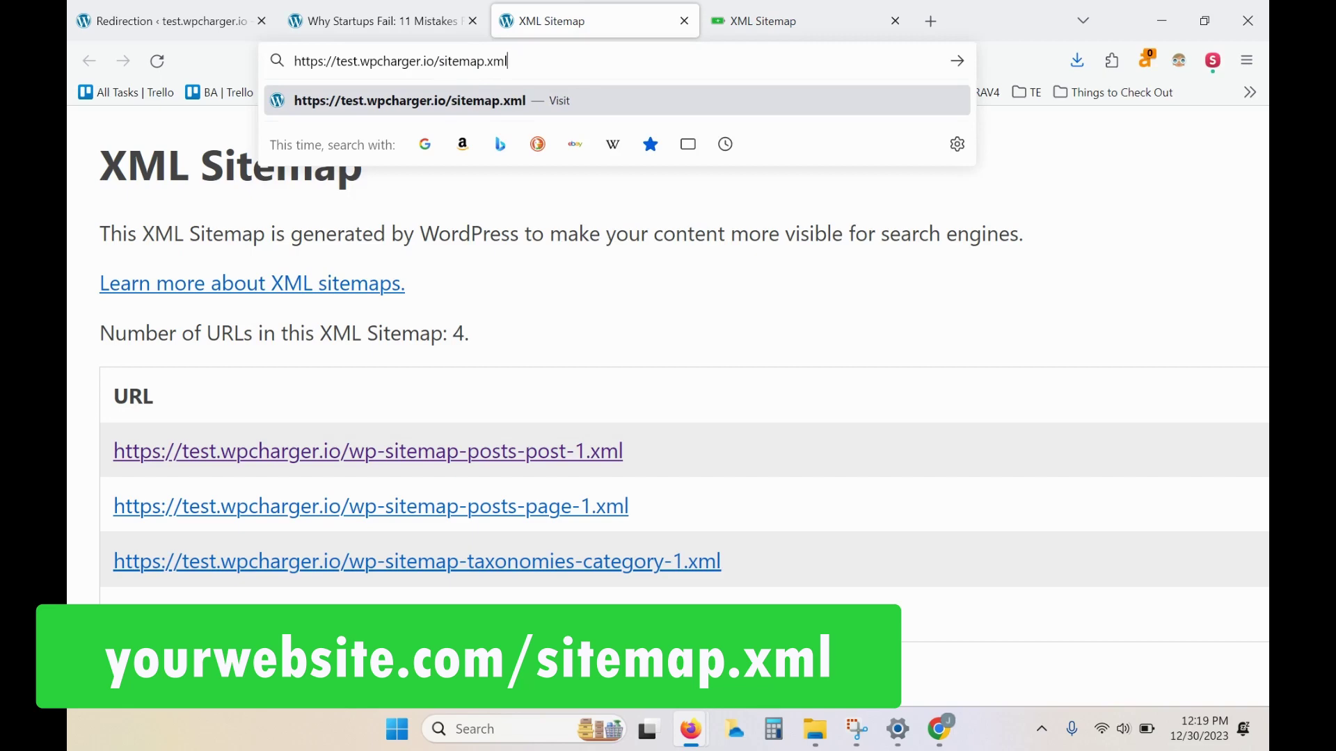
key(Return)
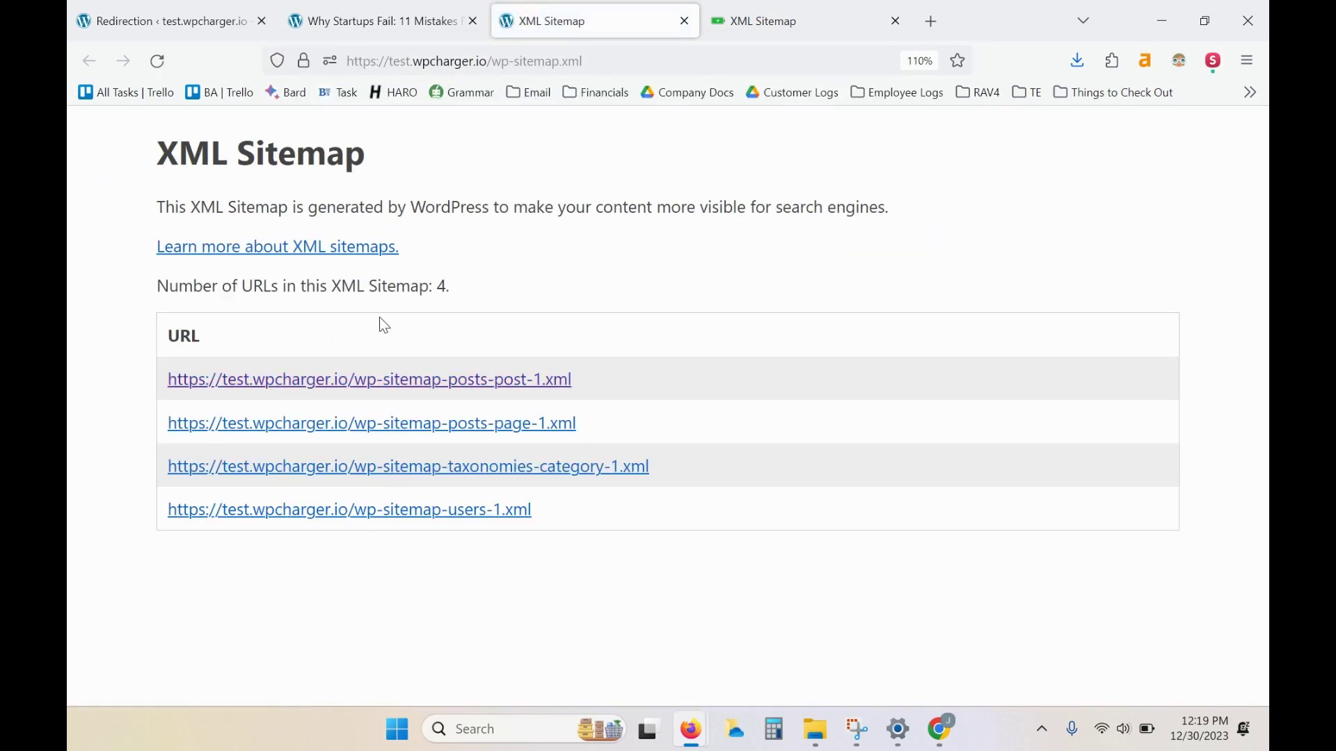
Step: Open the post sitemaps of both the wpcharger.io Yoast index and the test site, and review the test site's post URLs
click(753, 9)
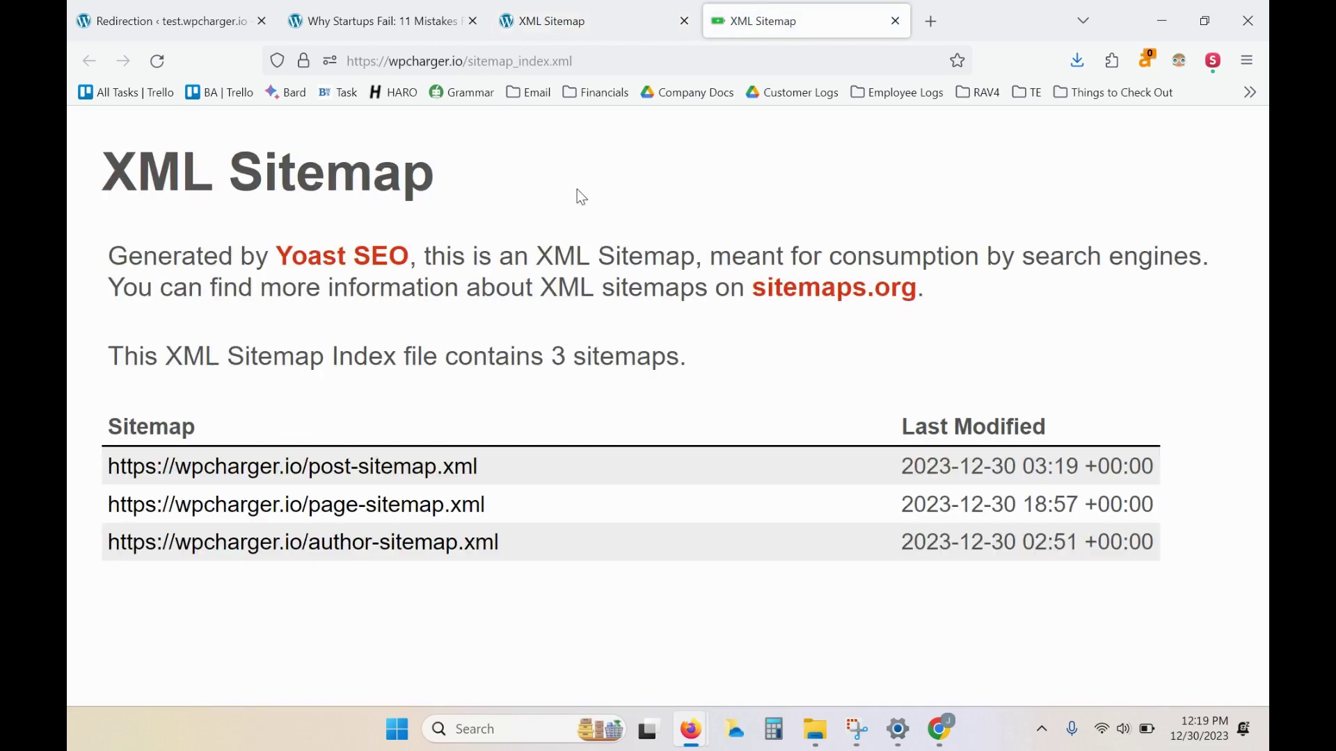
click(604, 6)
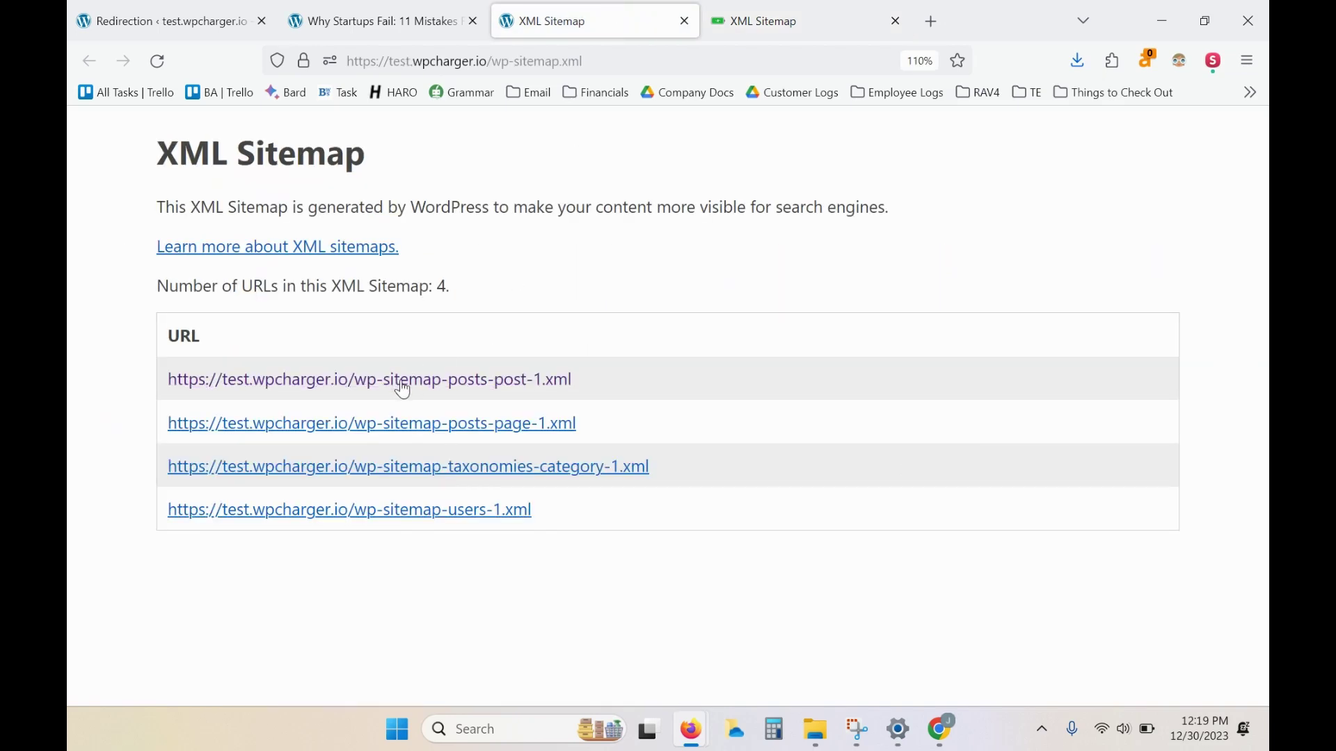
click(487, 387)
click(772, 9)
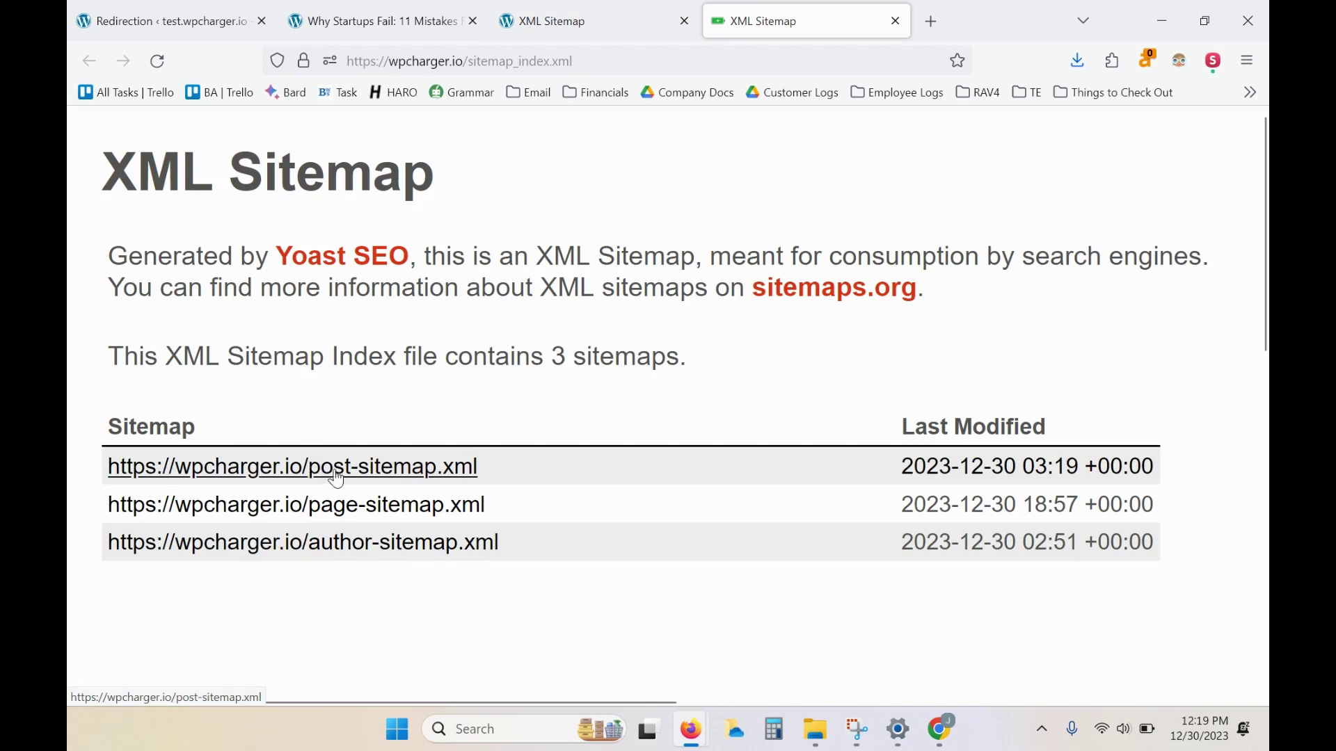
click(377, 474)
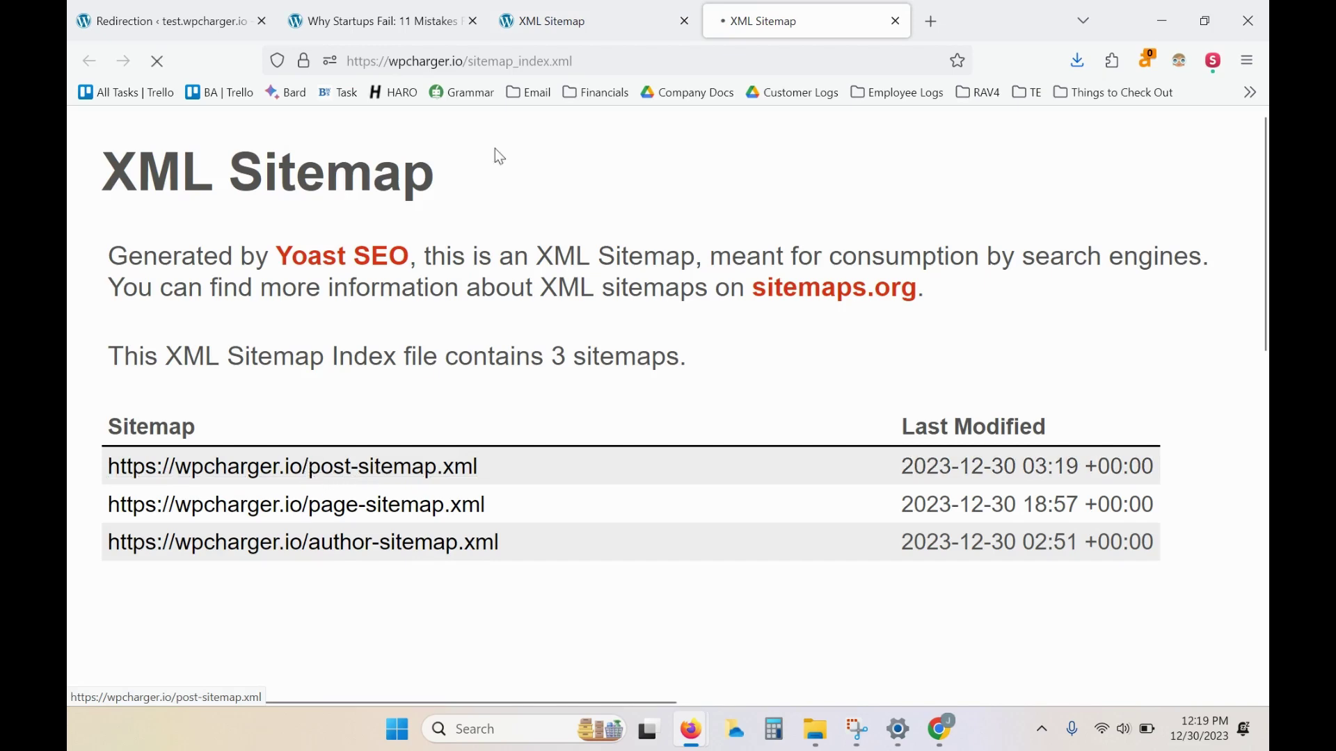
click(575, 14)
scroll(522, 174, down, 2)
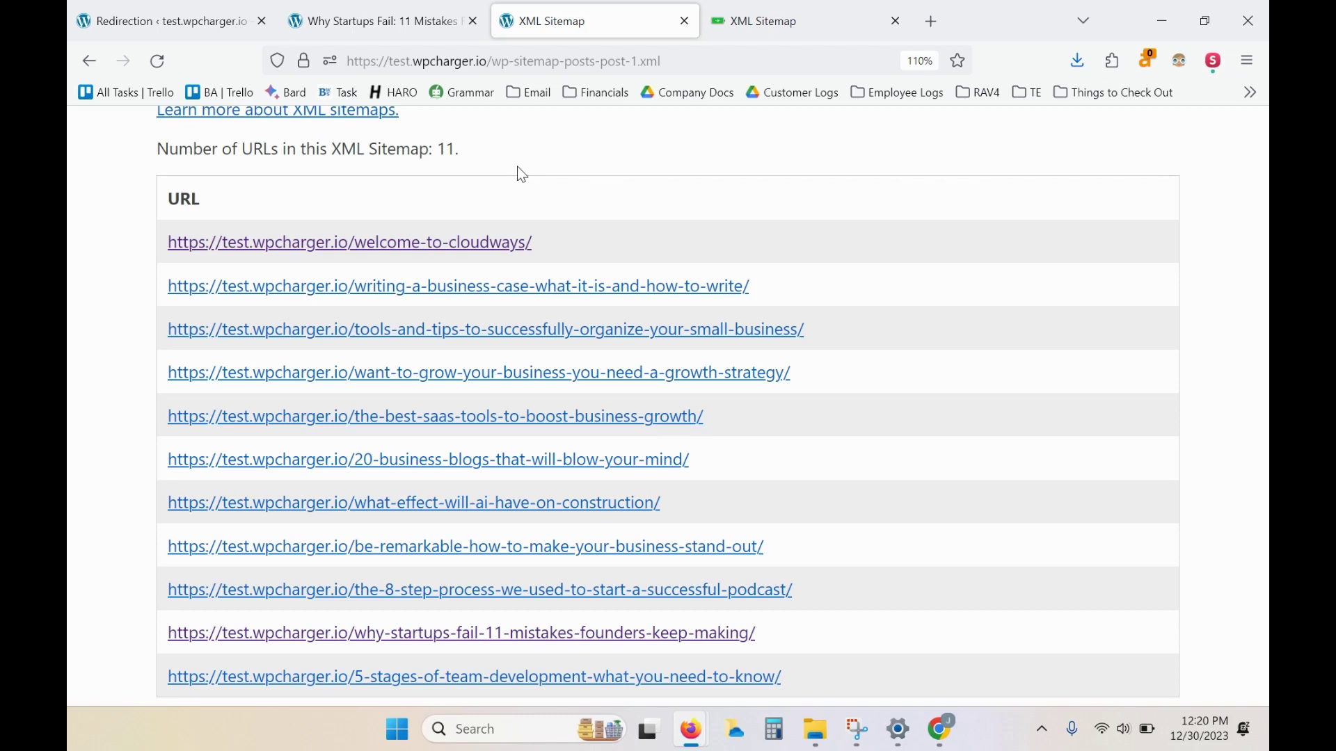
Step: Return to the test site's WordPress admin and open the Permalinks settings
click(167, 21)
mouse_move(174, 296)
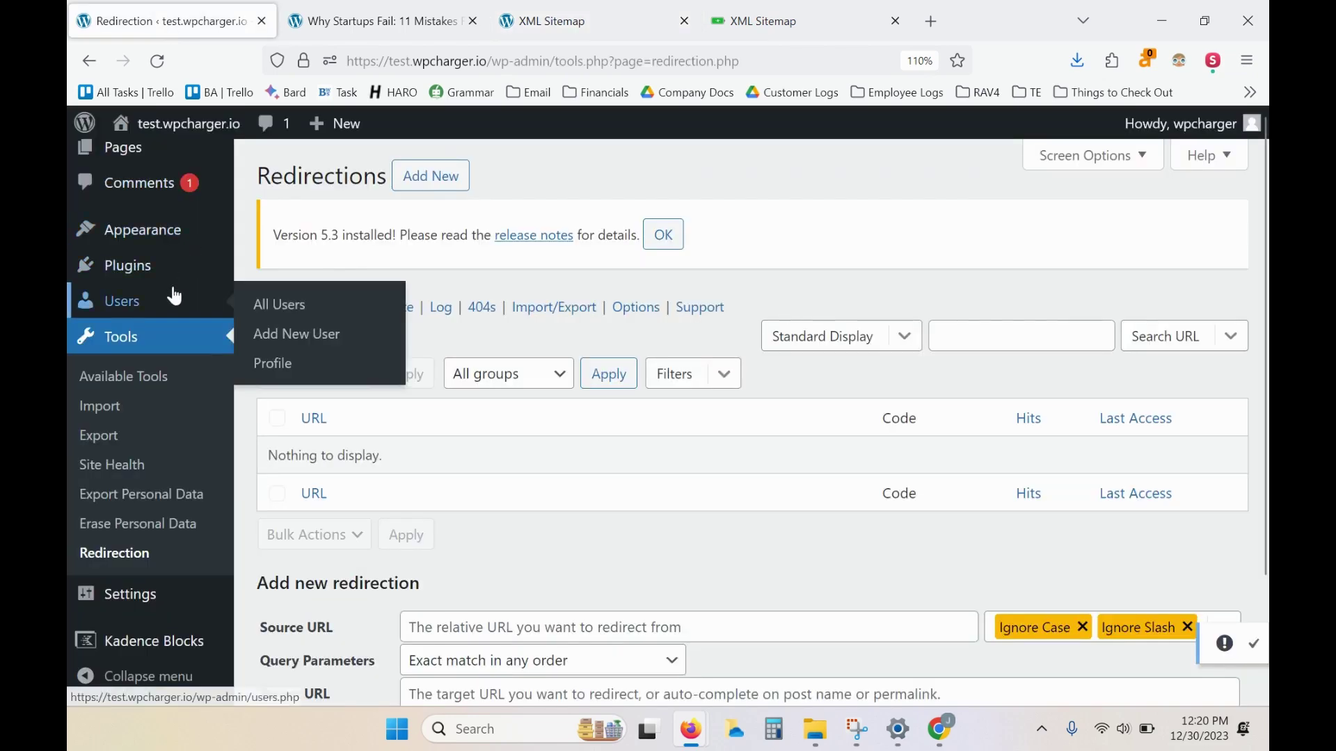
scroll(174, 296, down, 2)
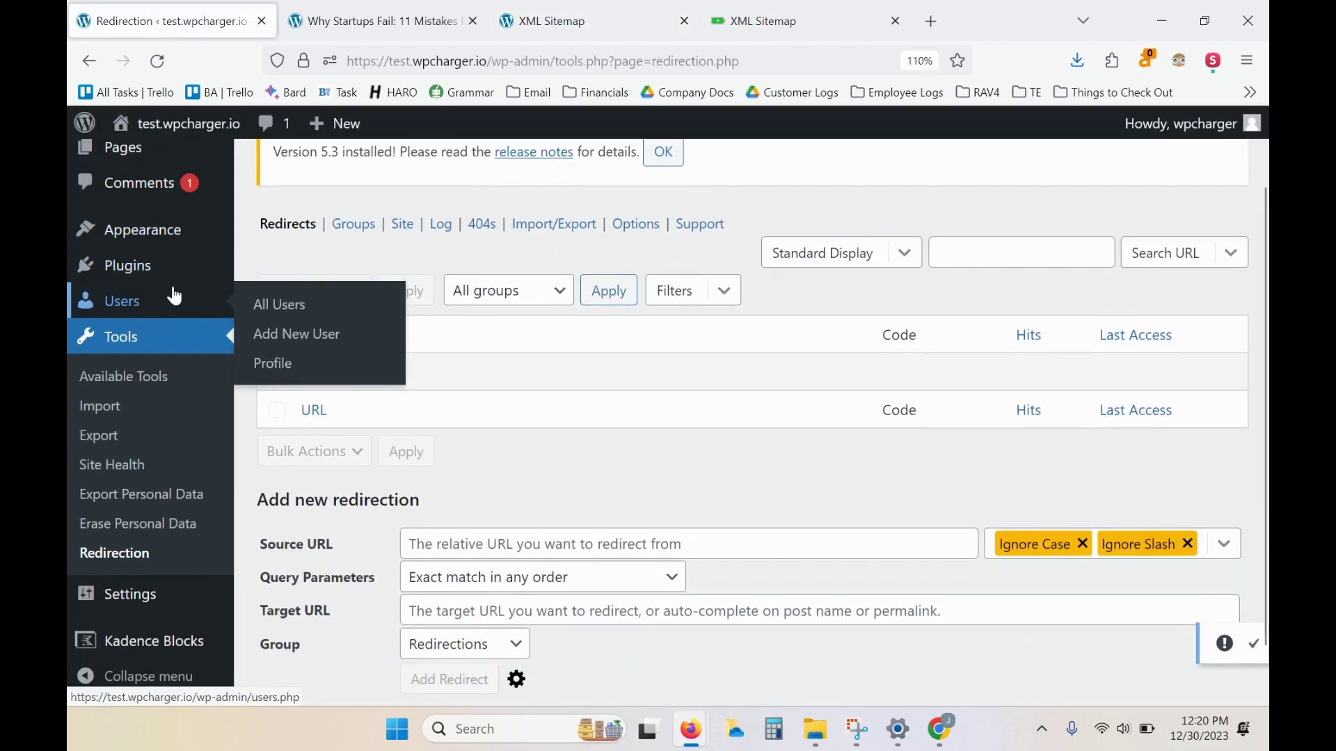
mouse_move(129, 604)
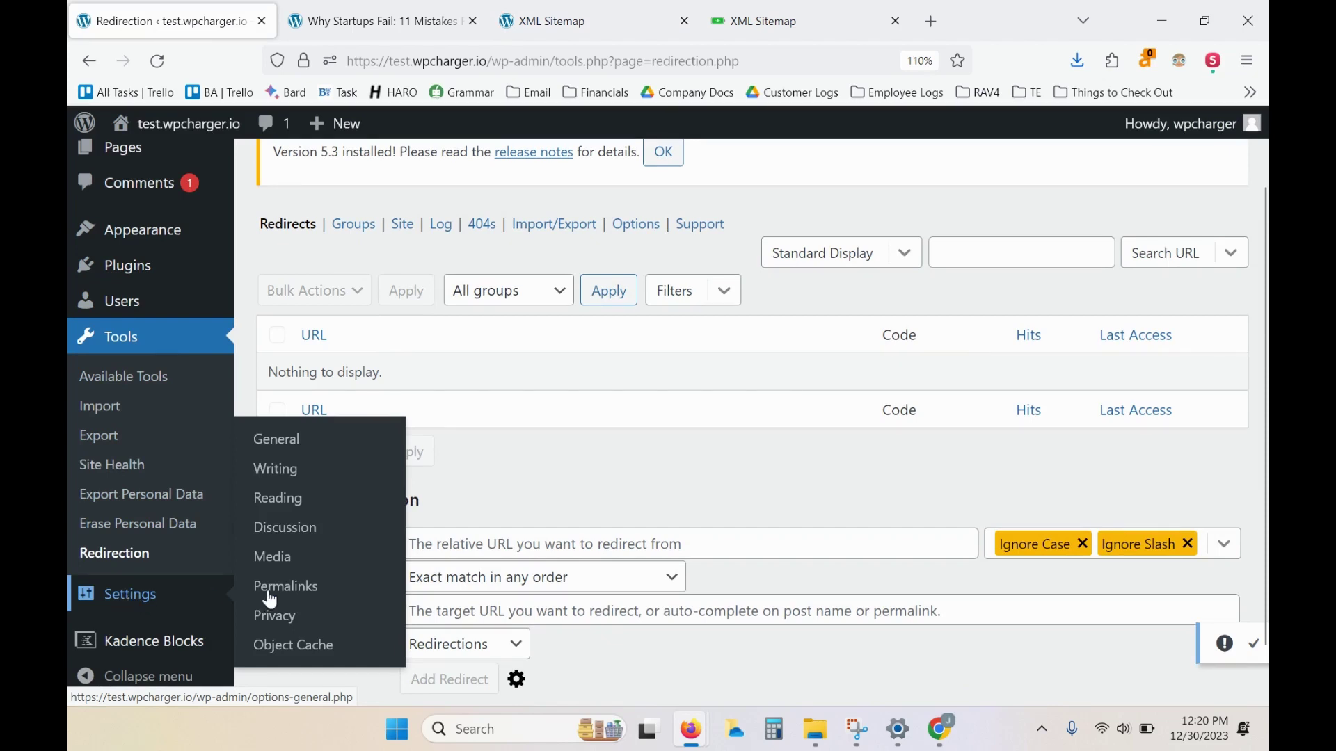
click(292, 600)
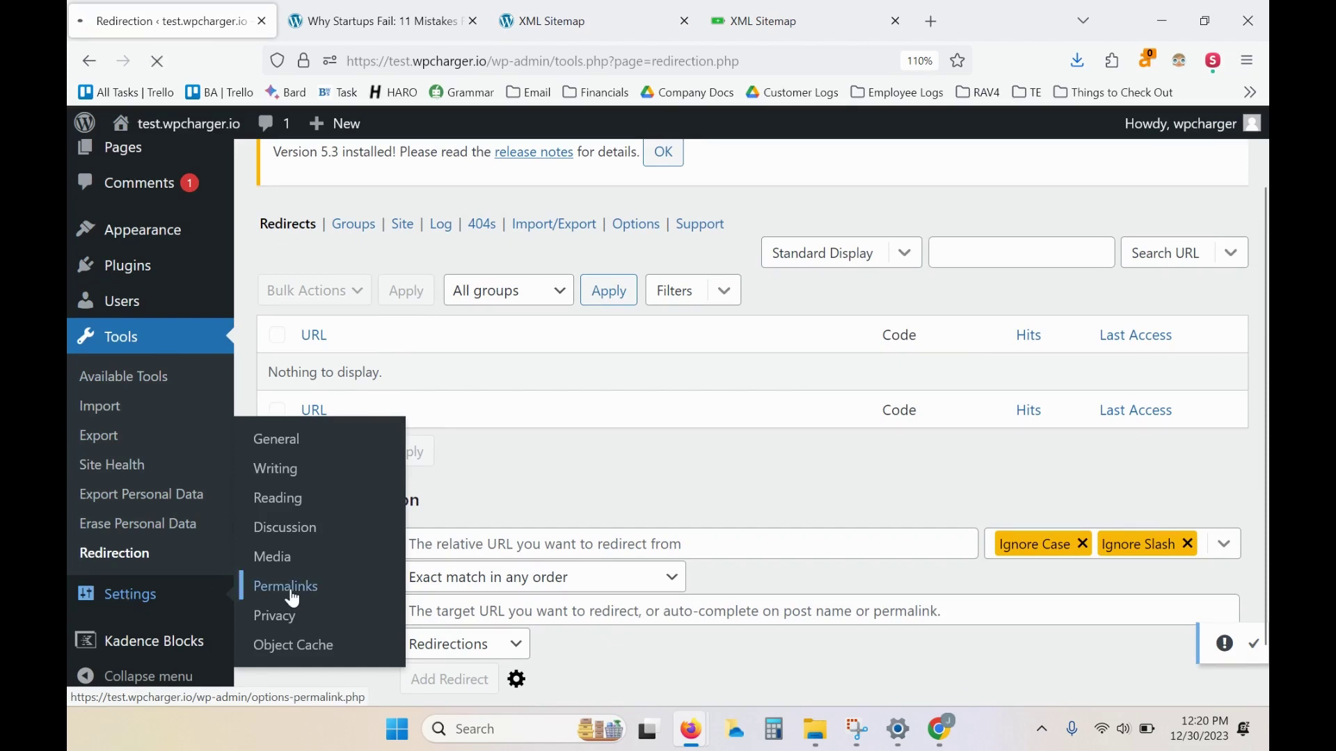
Step: Switch the permalink structure from Post name to the Custom Structure option
scroll(375, 492, down, 3)
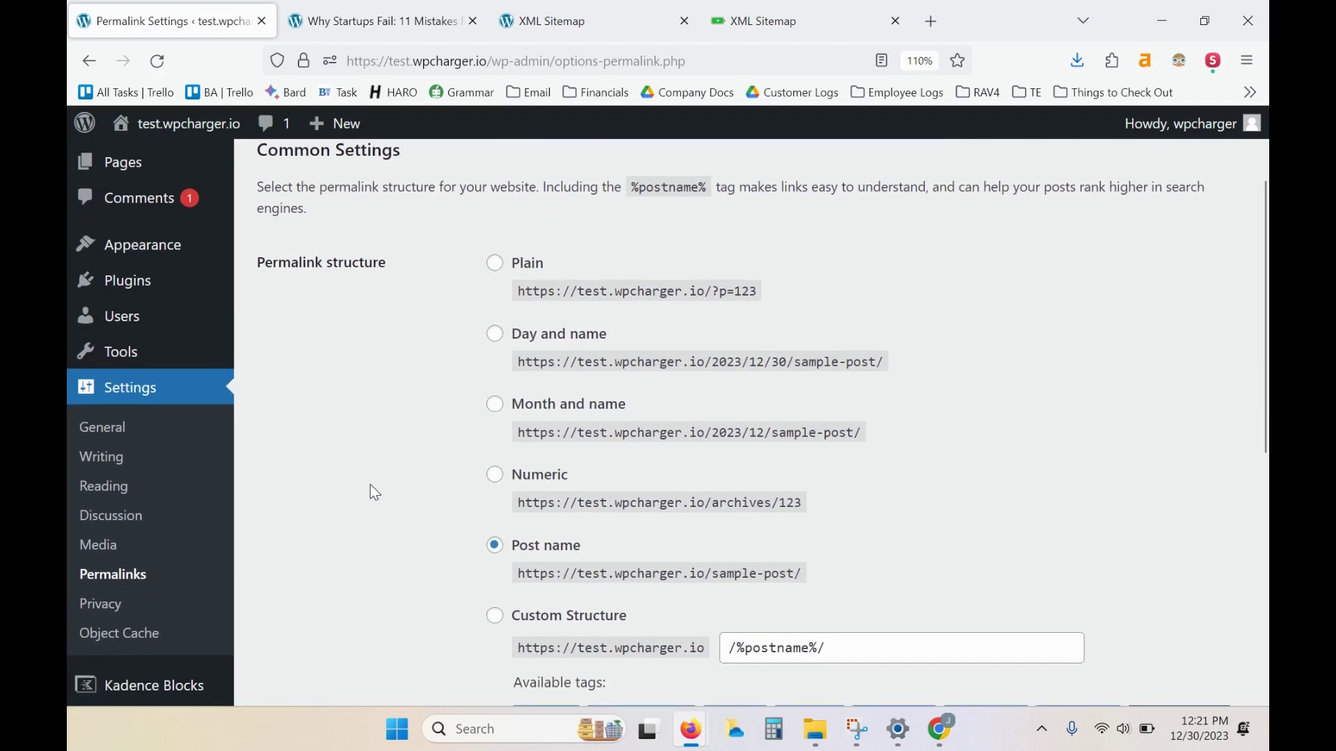
scroll(433, 527, down, 1)
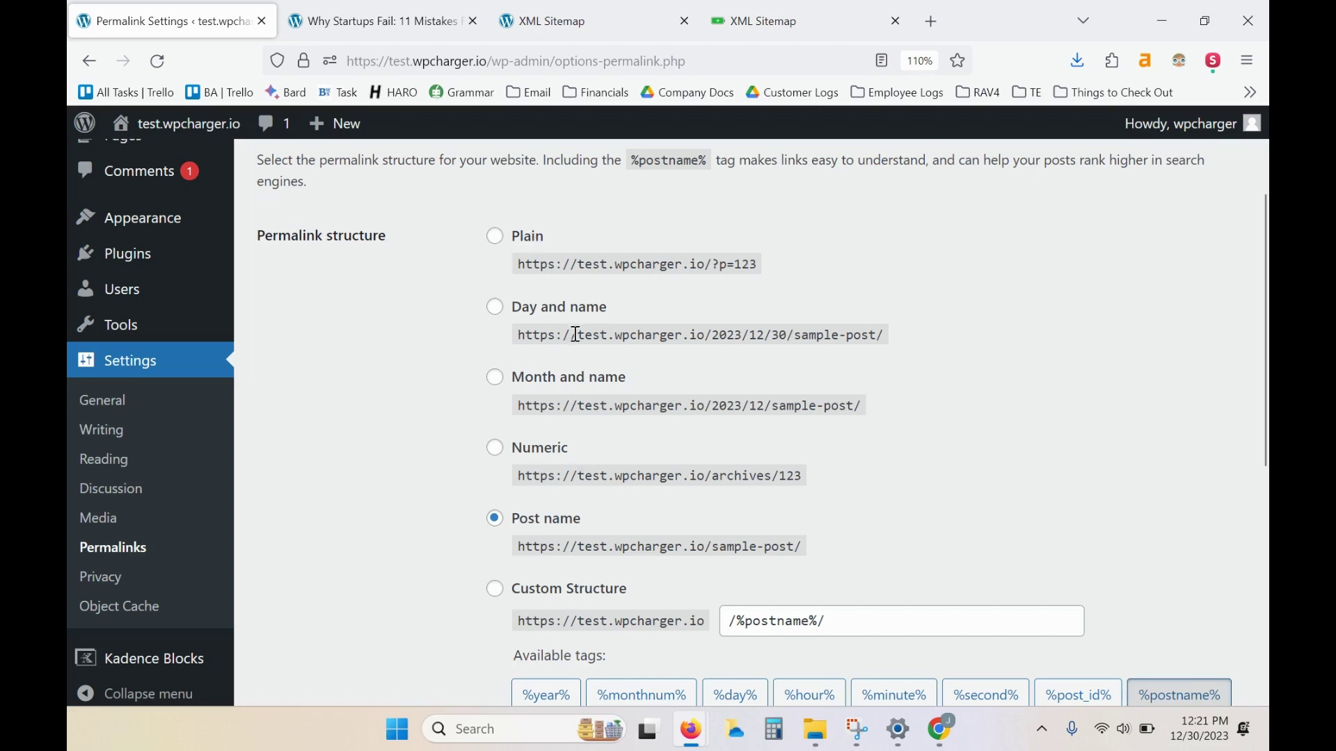
scroll(577, 335, down, 2)
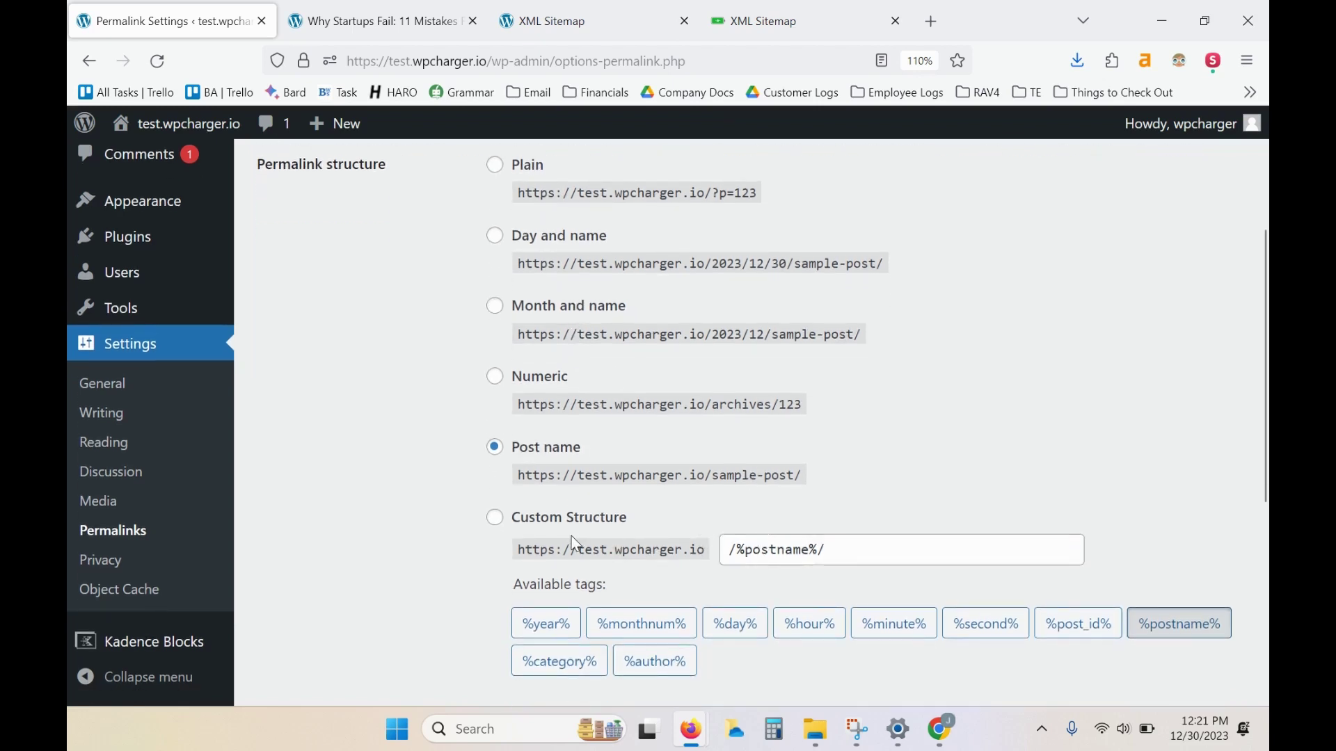
click(785, 549)
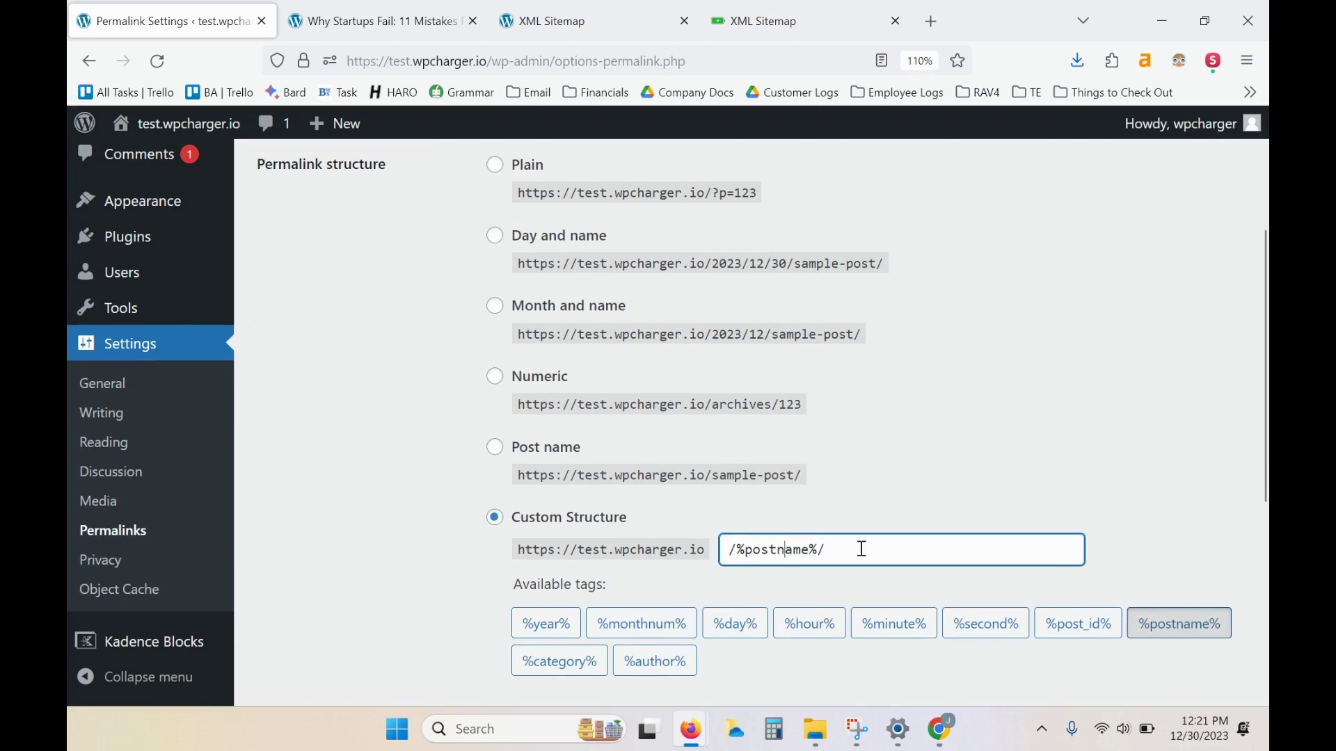
click(861, 549)
drag(861, 549, 727, 550)
click(780, 549)
click(499, 527)
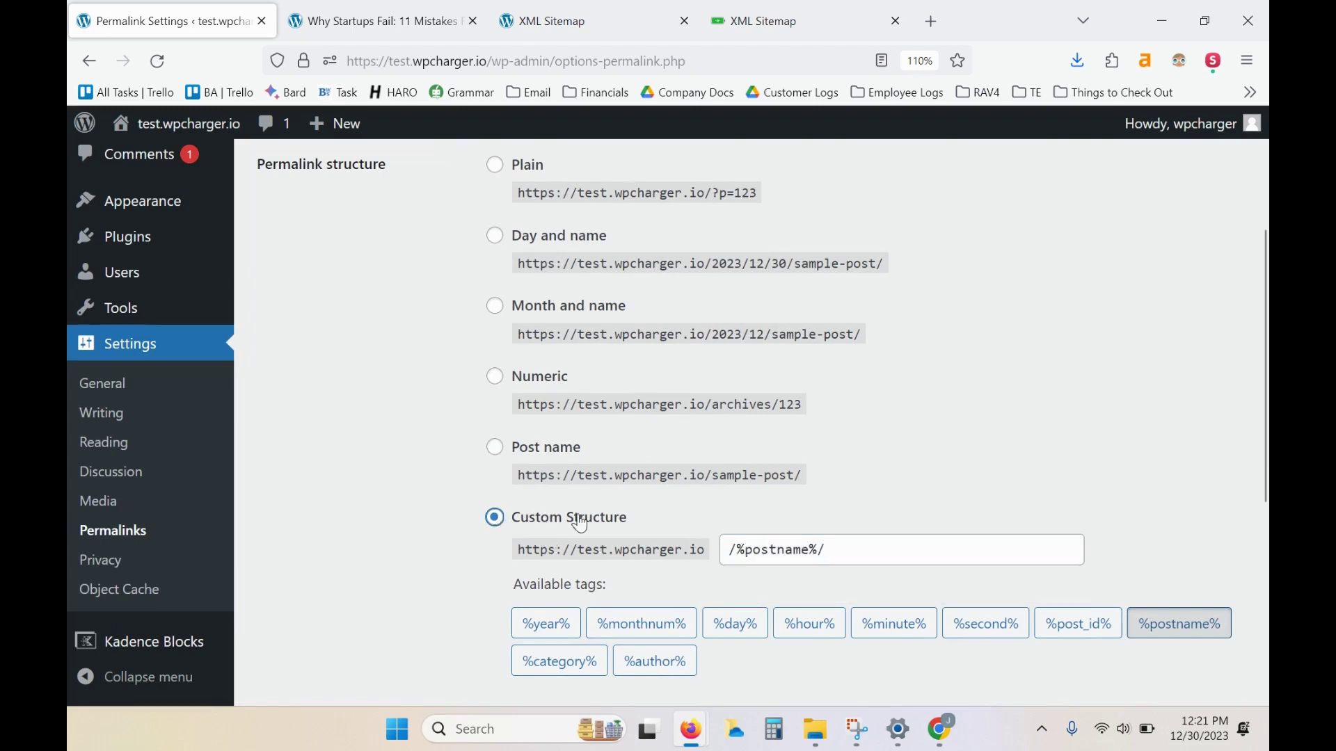
Step: Insert /blog before the post name tag so the custom structure reads /blog/%postname%/
scroll(787, 533, down, 1)
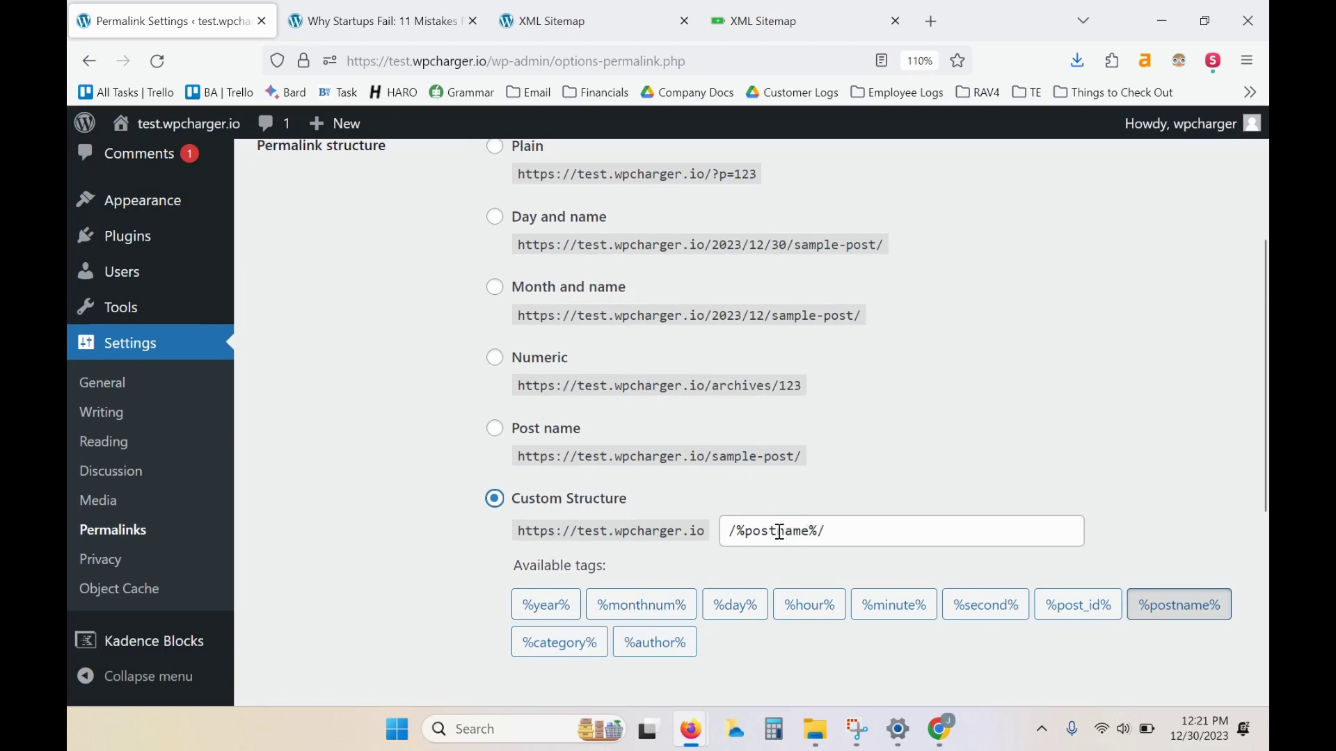
scroll(688, 478, up, 3)
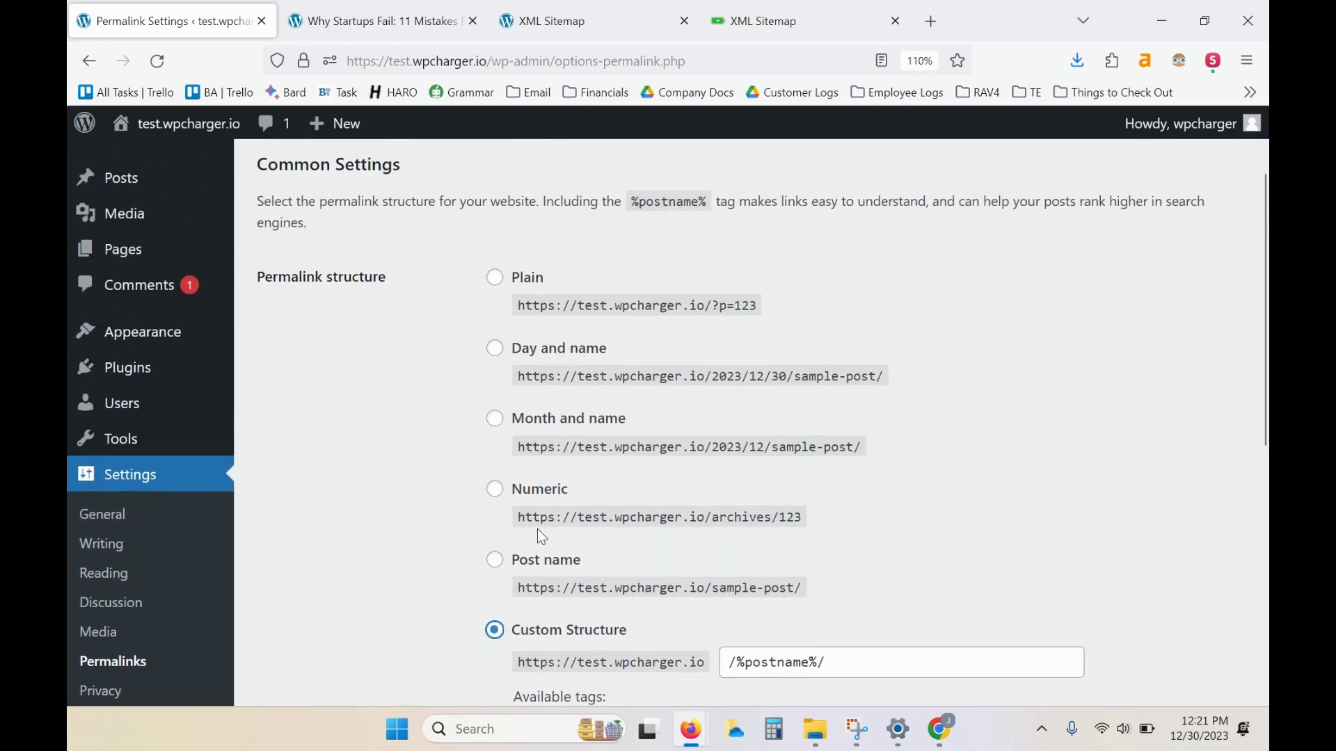
scroll(539, 417, down, 5)
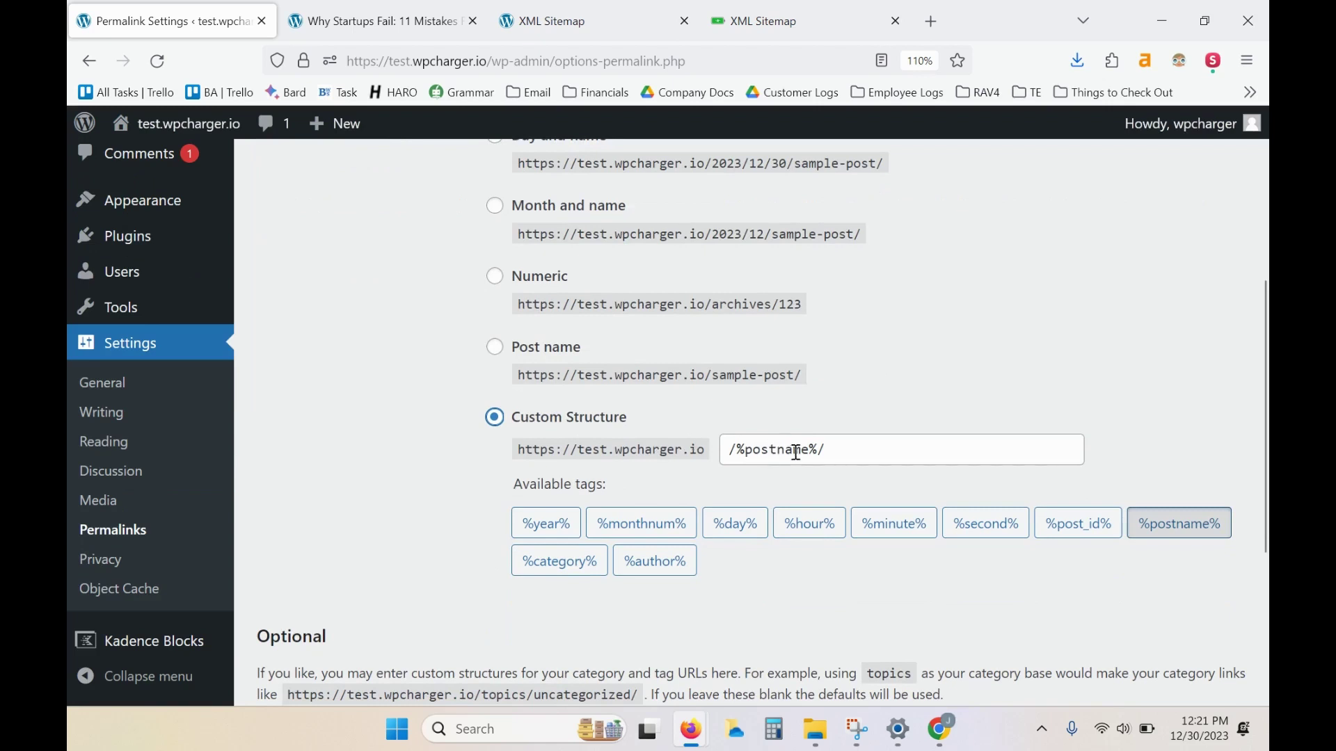
click(821, 450)
click(729, 452)
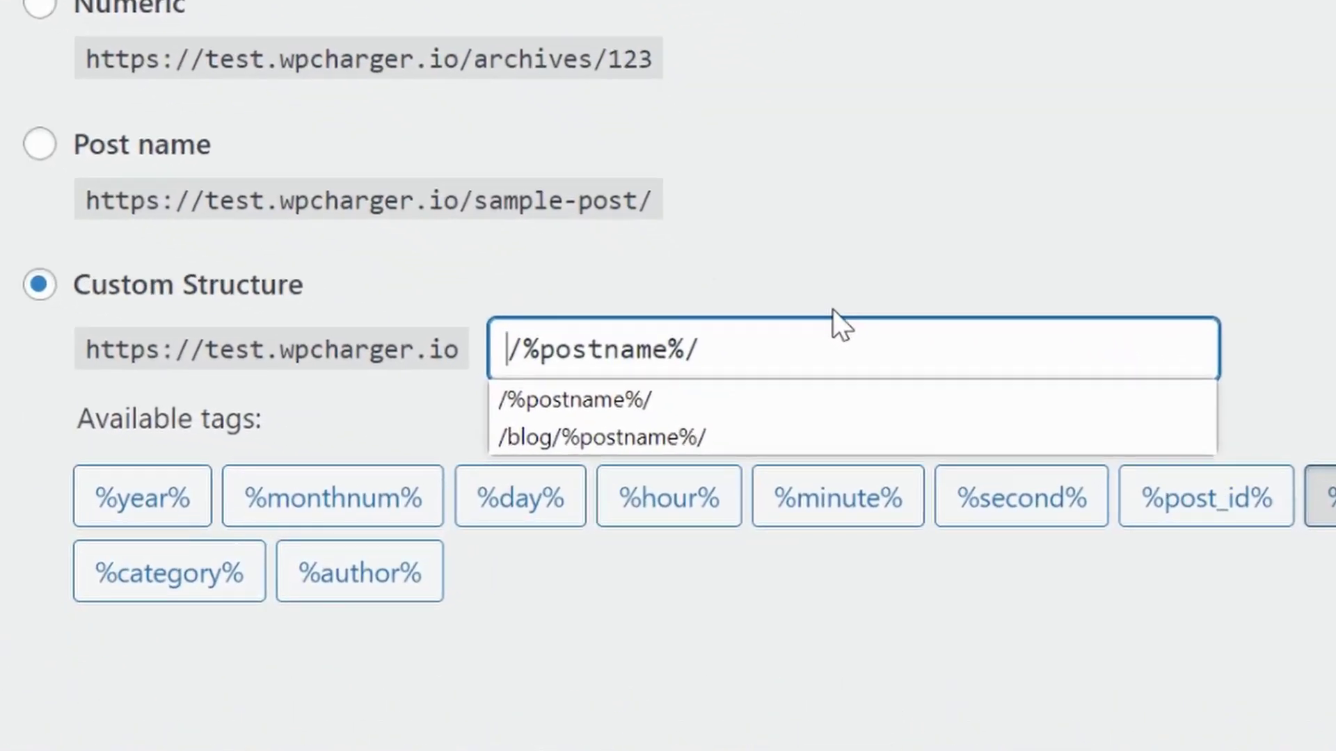
text(/blog)
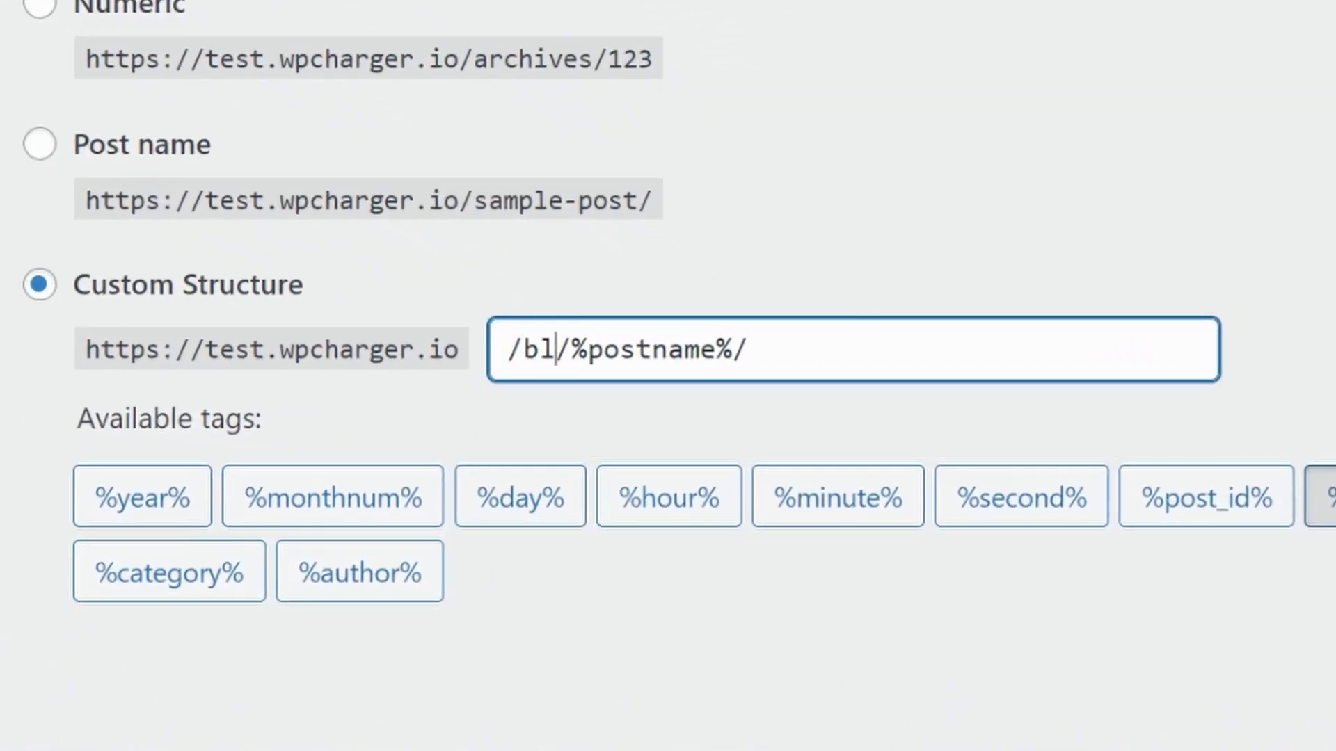
click(1086, 259)
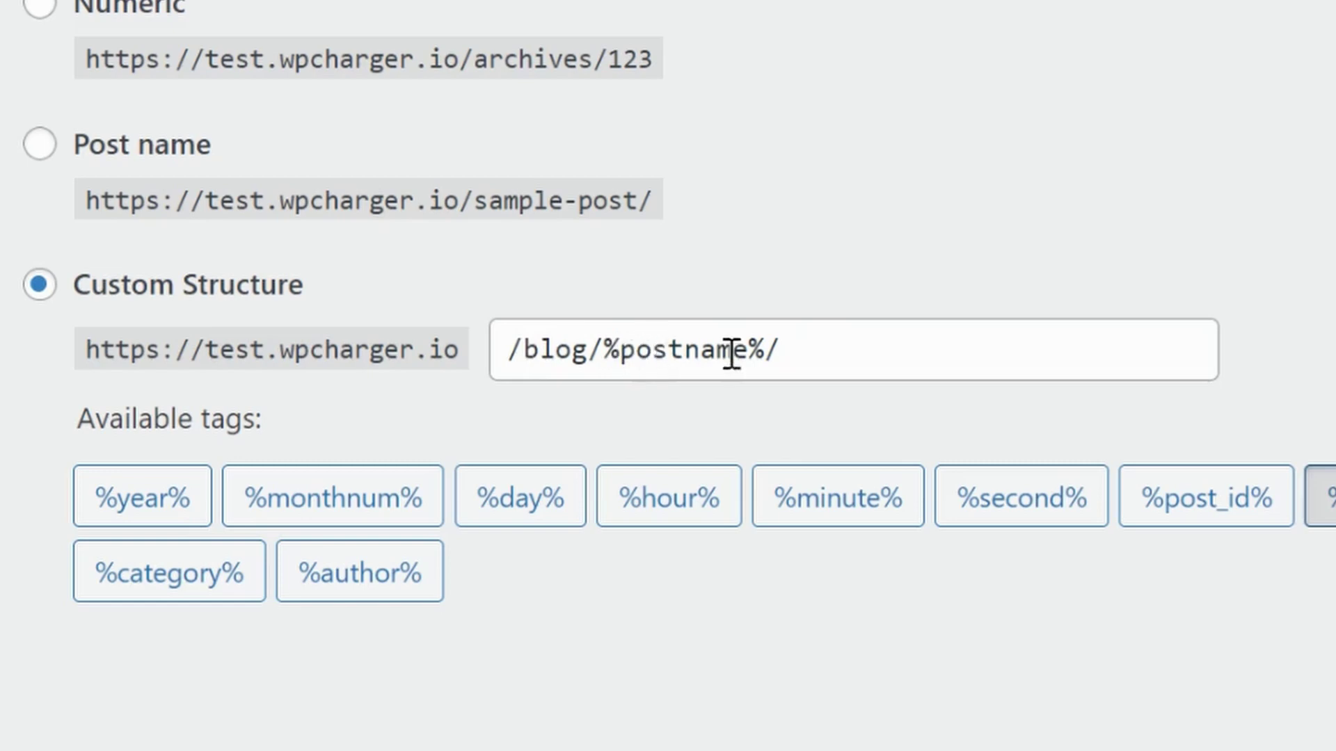
Step: Try help and resources as alternative prefixes in place of blog in the custom structure
double_click(556, 349)
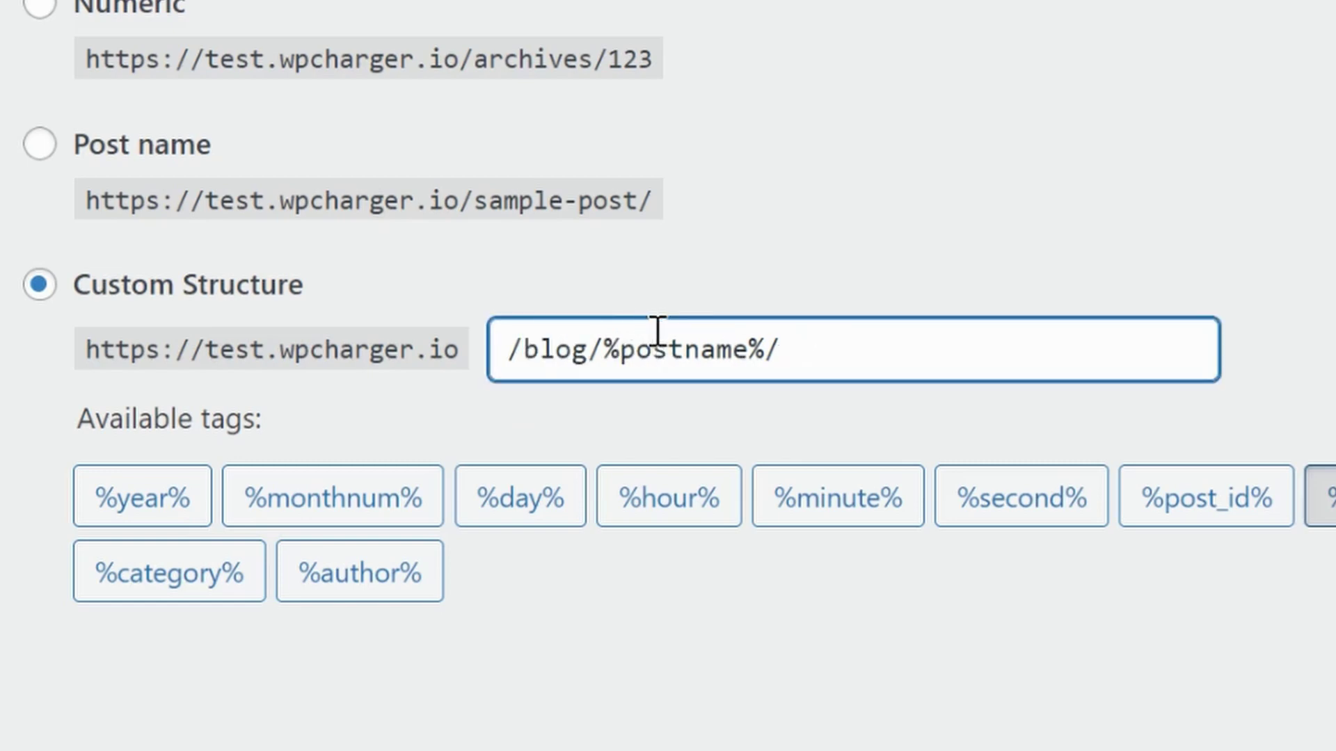
double_click(560, 352)
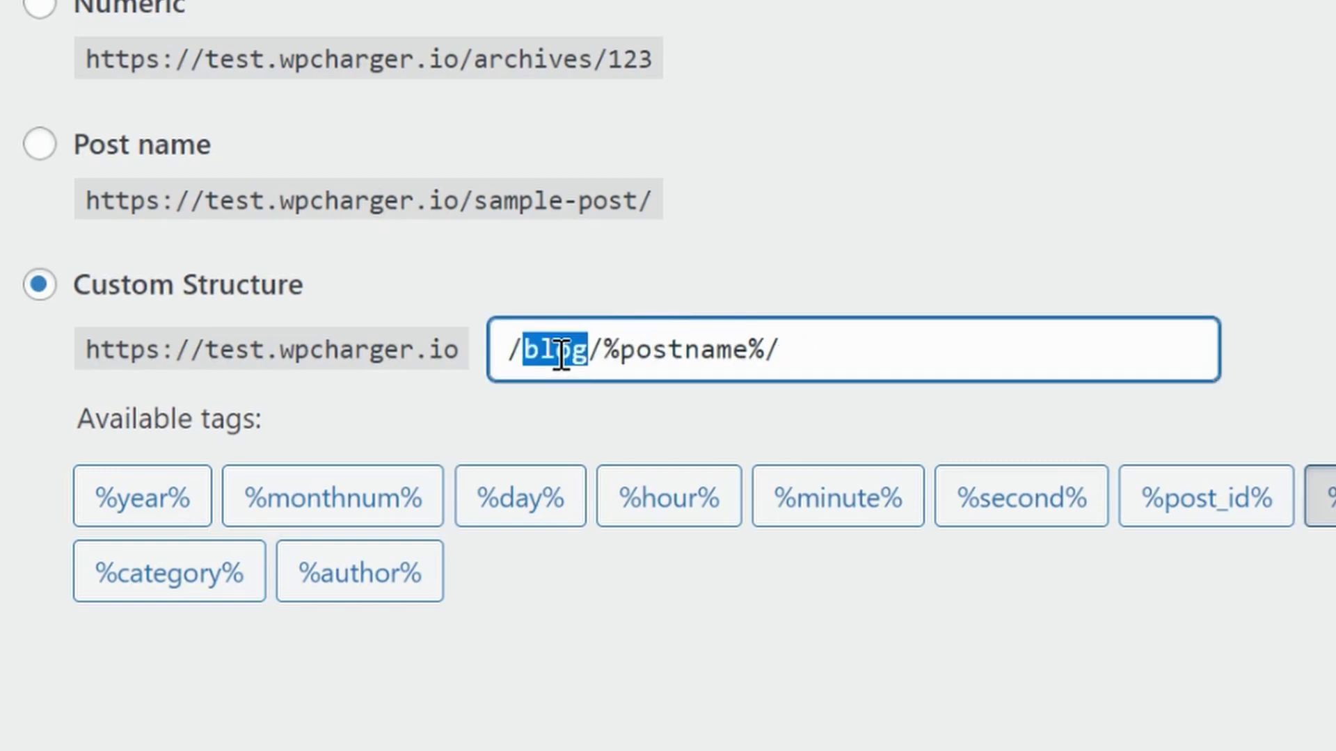
text(help)
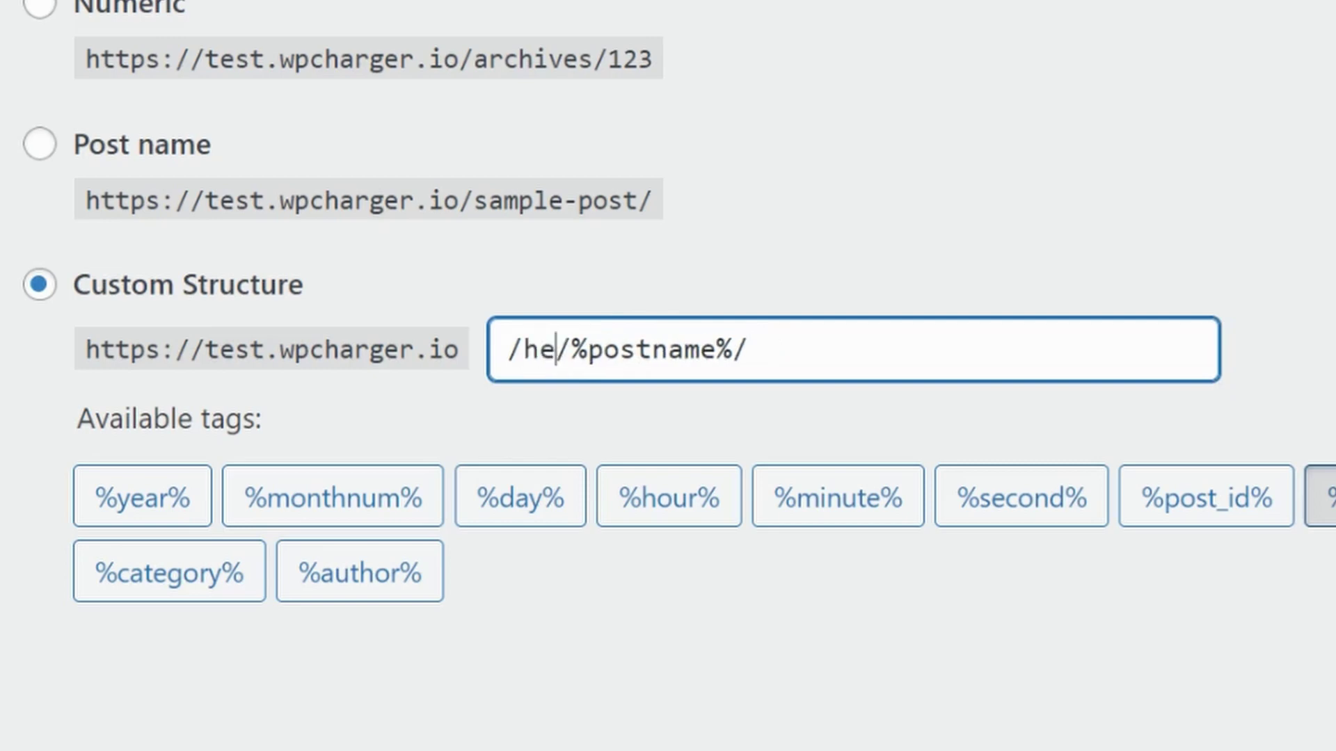
key(BackSpace)
key(BackSpace)
key(BackSpace)
key(BackSpace)
text(resources)
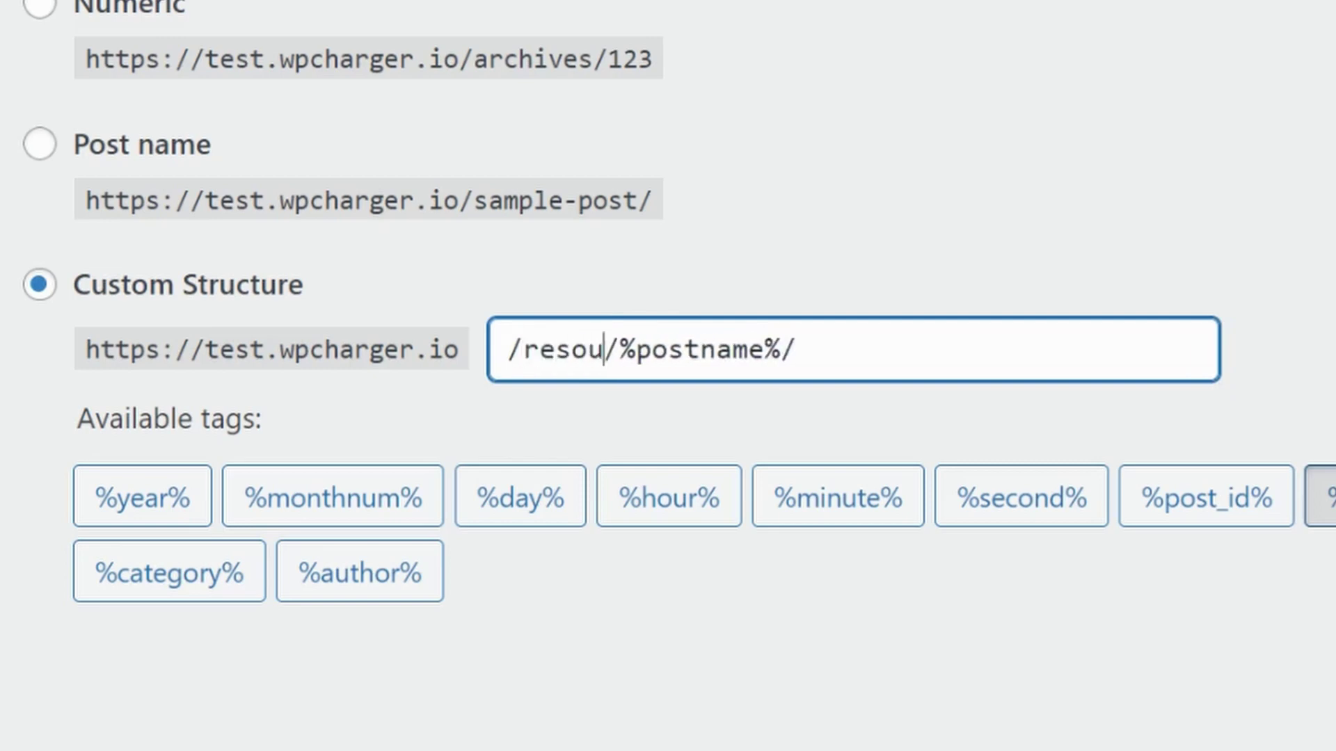
Step: Set the custom structure to /blog/%postname%/ and save the permalink settings
double_click(578, 350)
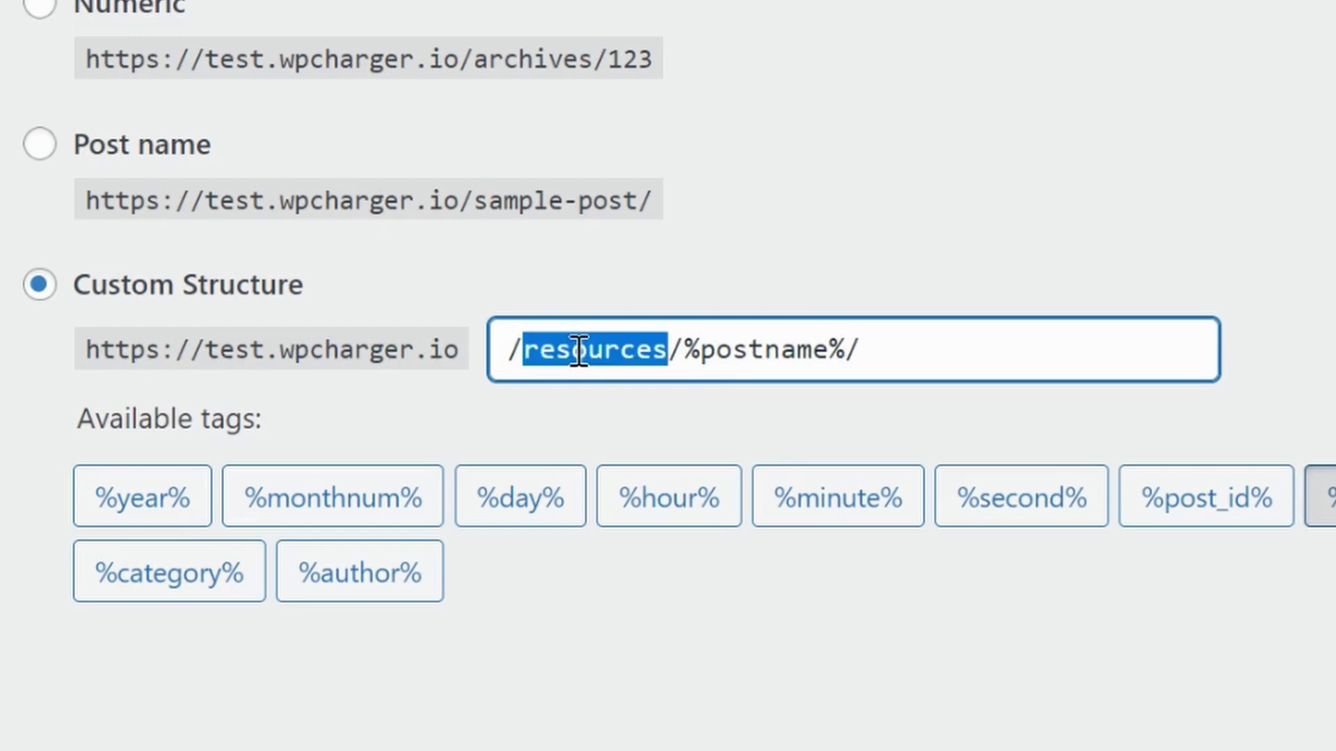
text(blog)
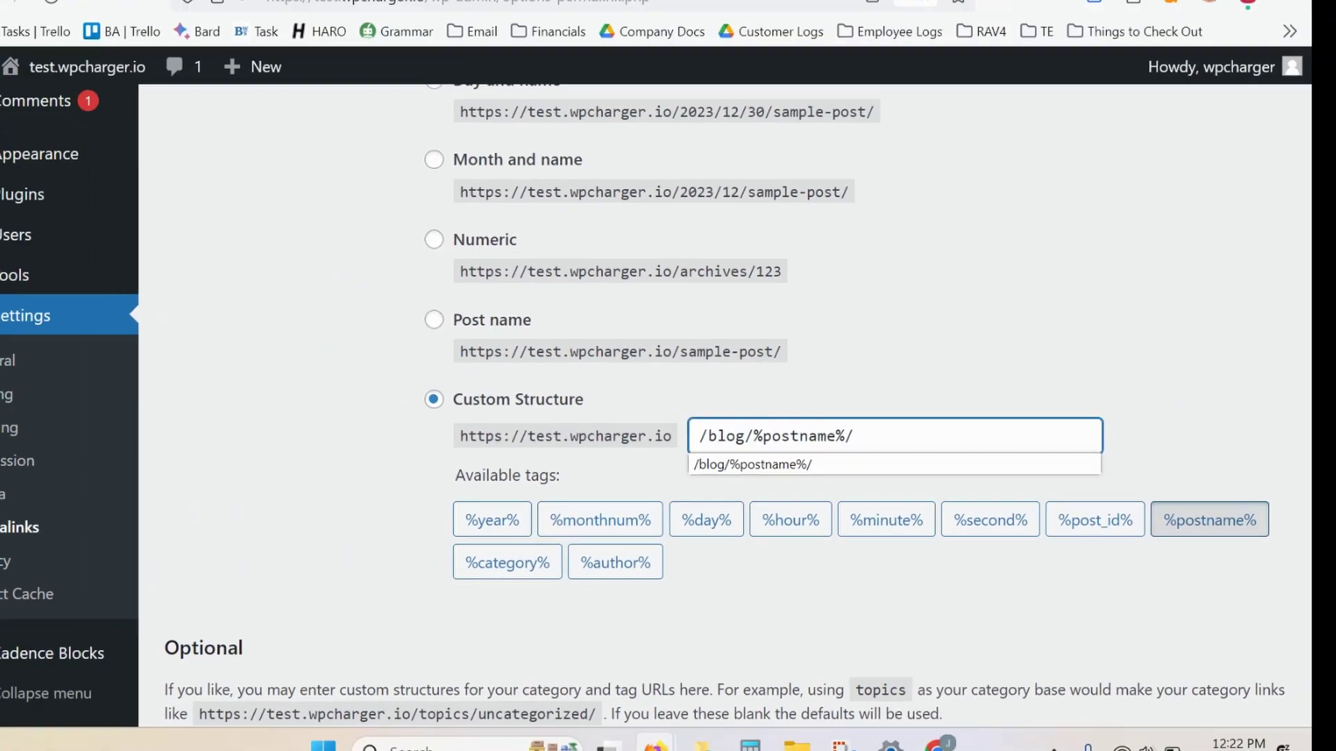
click(366, 488)
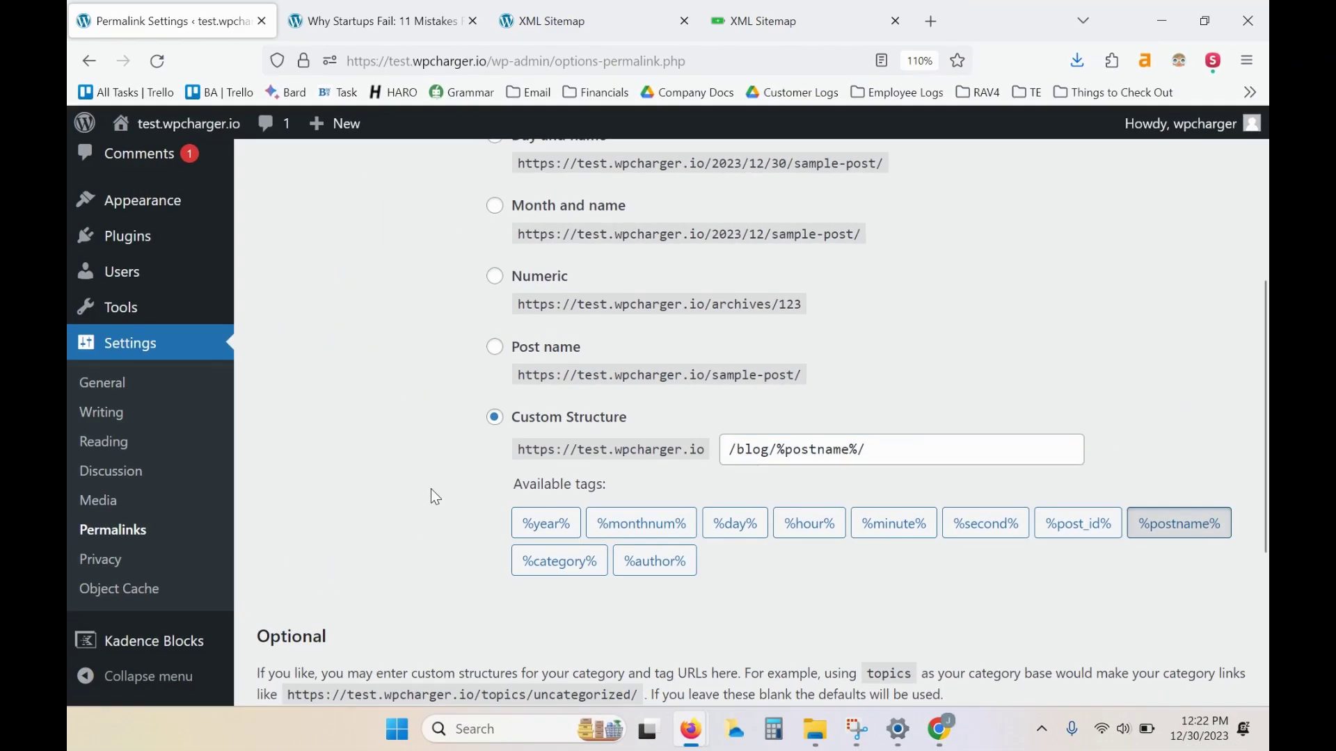
scroll(432, 494, down, 4)
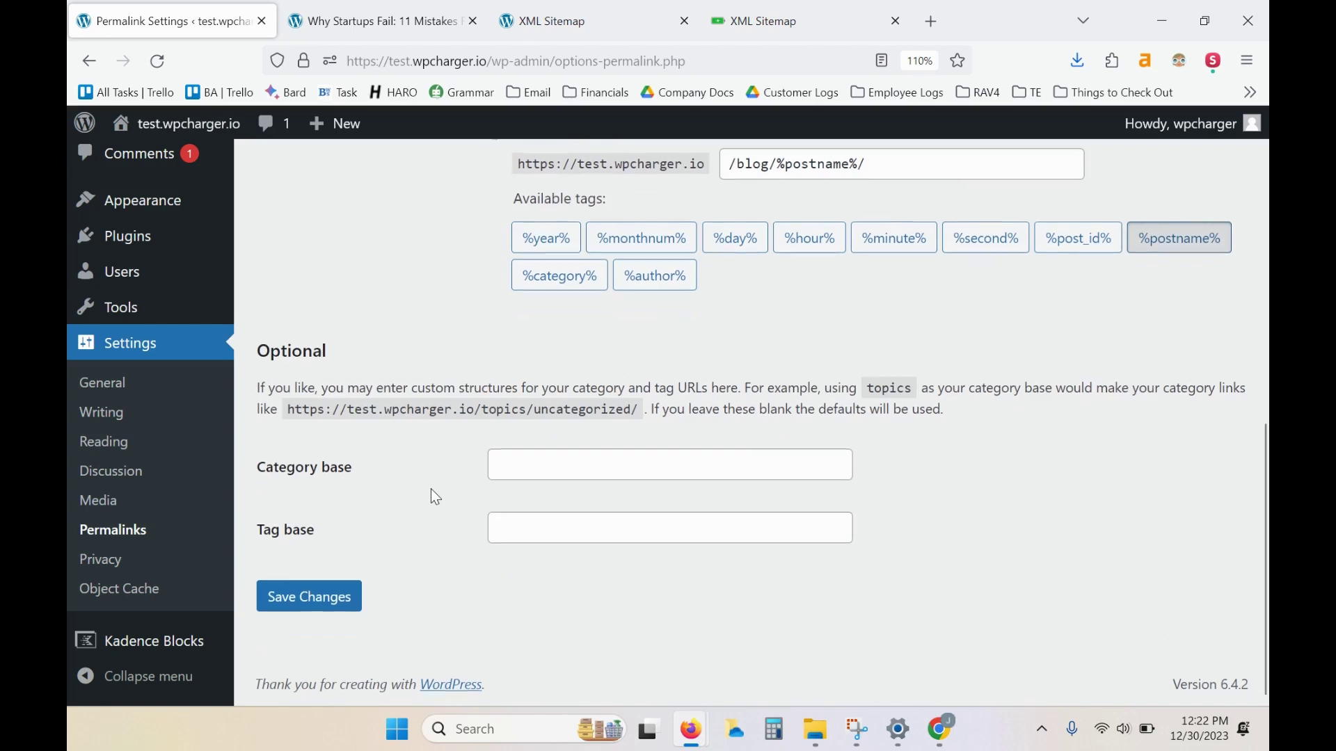
click(315, 603)
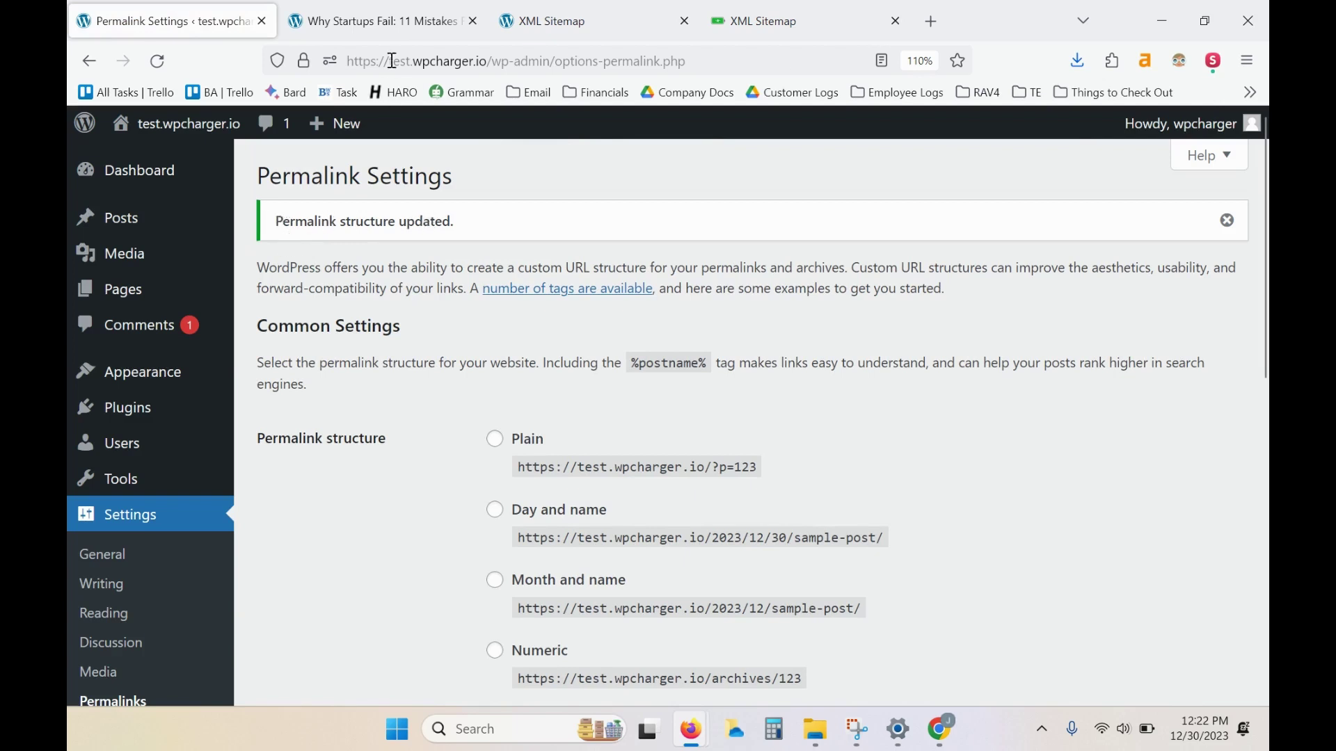
Step: Reload the Why Startups Fail post at its old URL to check whether the link still works
click(389, 33)
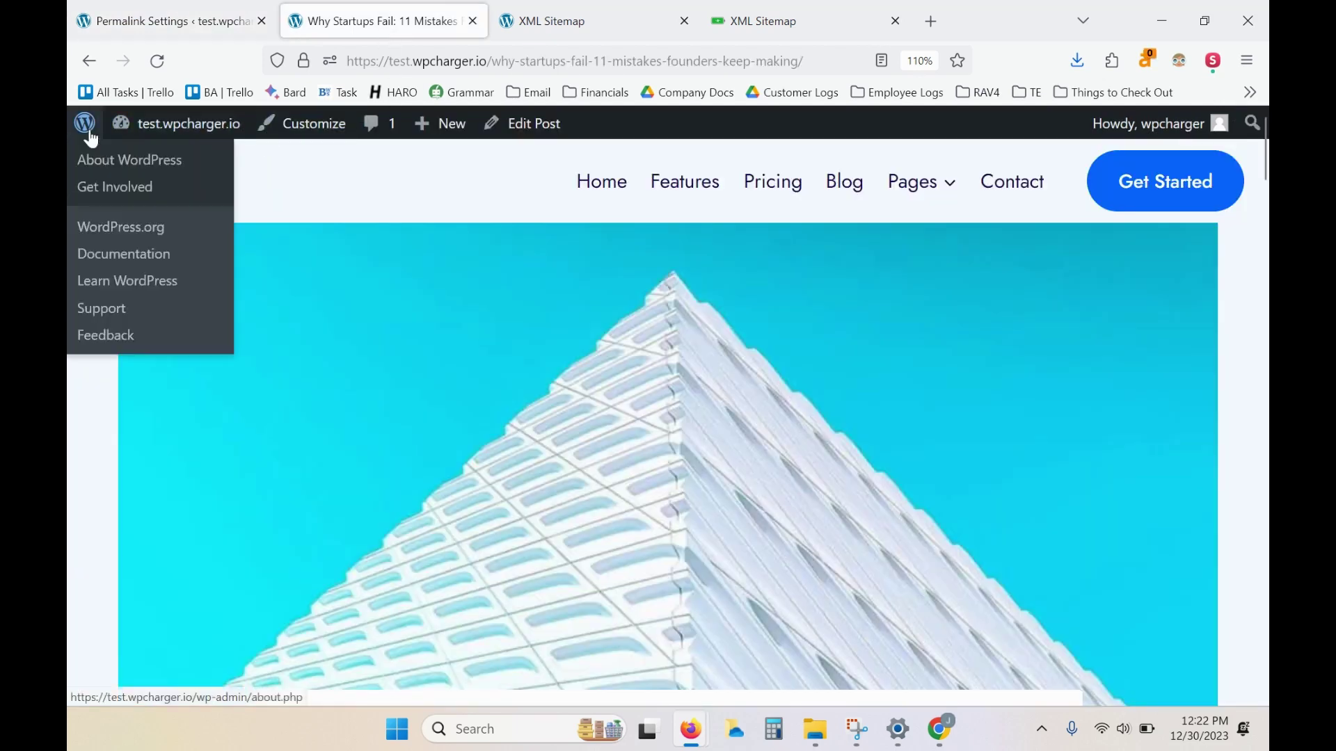
click(157, 60)
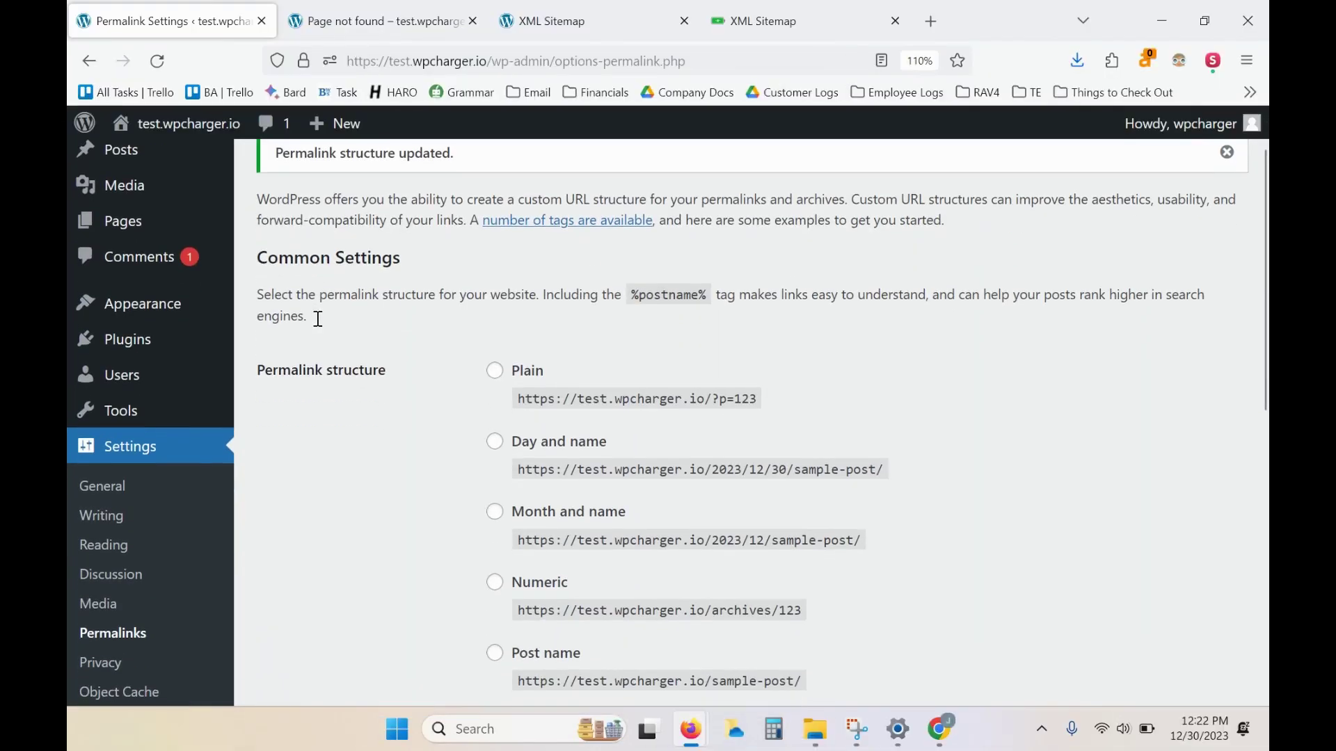
Step: Open the Redirection plugin's redirects page and bring up the test site's post sitemap for reference
scroll(318, 318, down, 2)
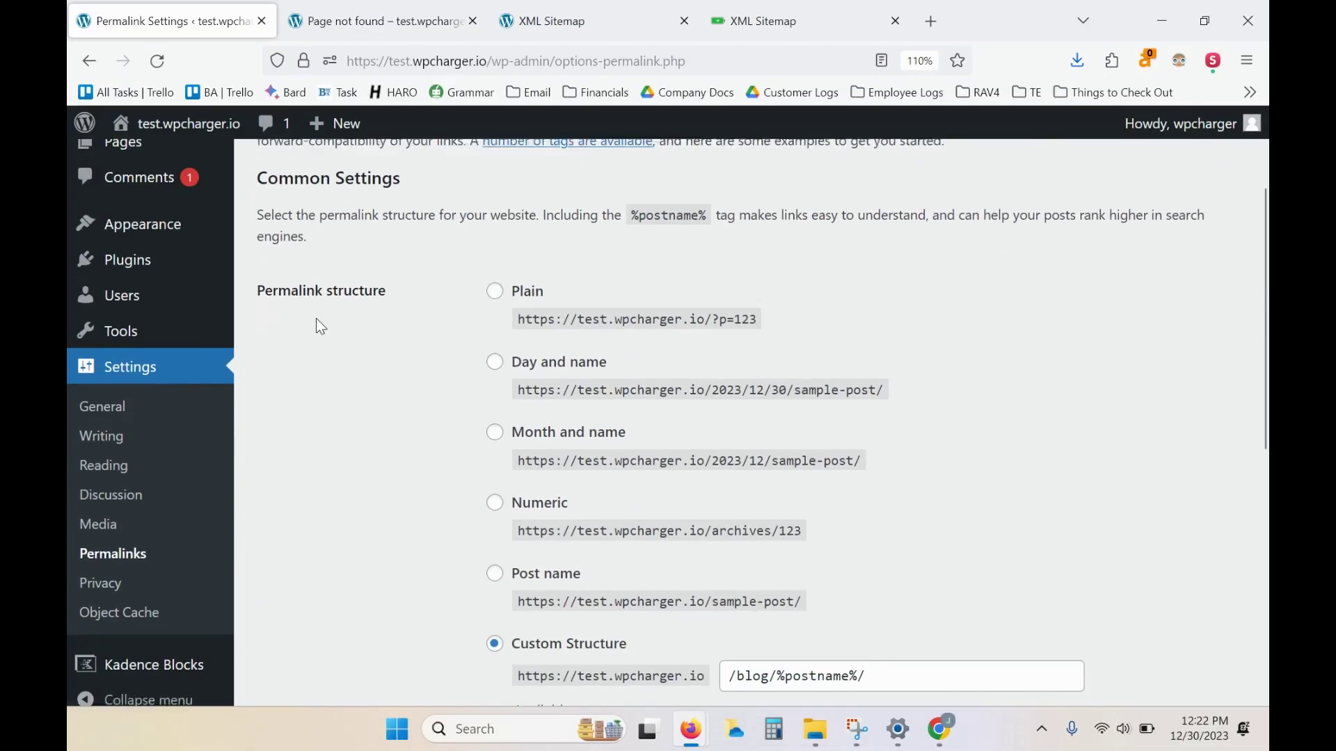
mouse_move(160, 337)
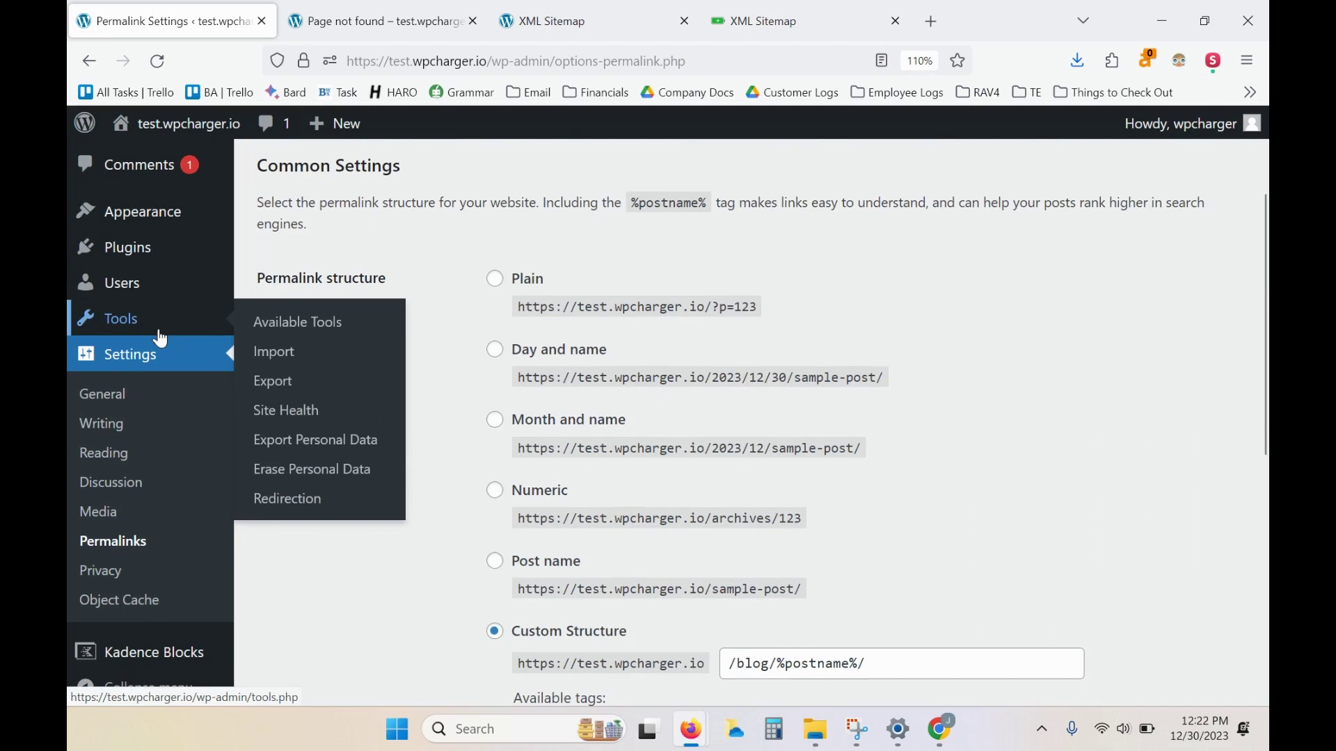
click(277, 500)
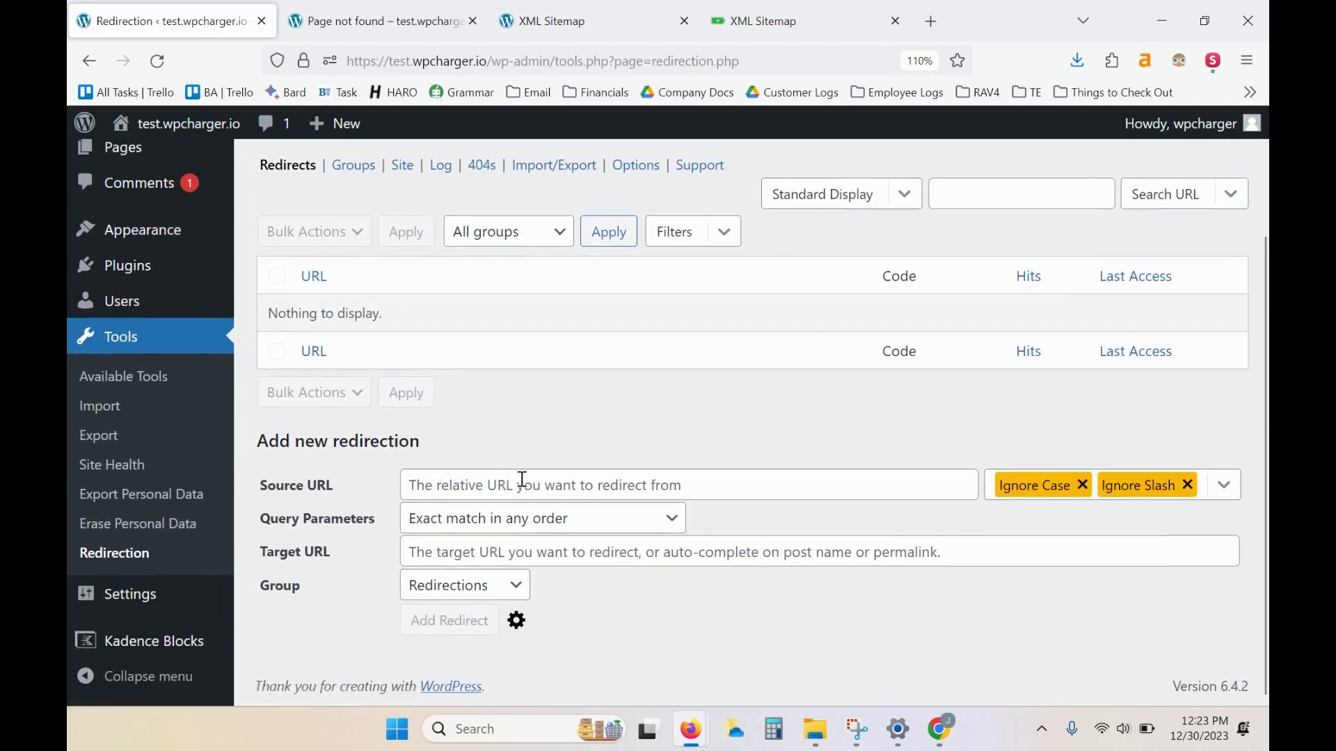
click(533, 5)
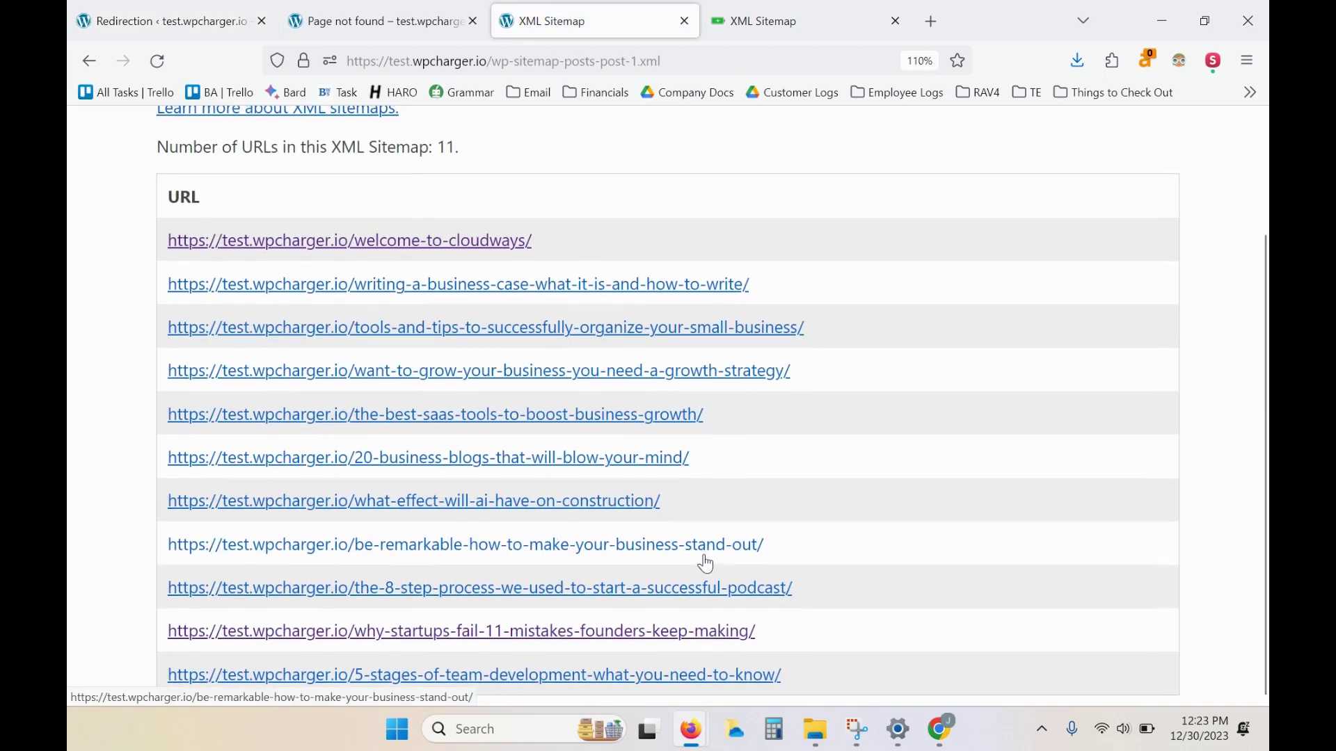